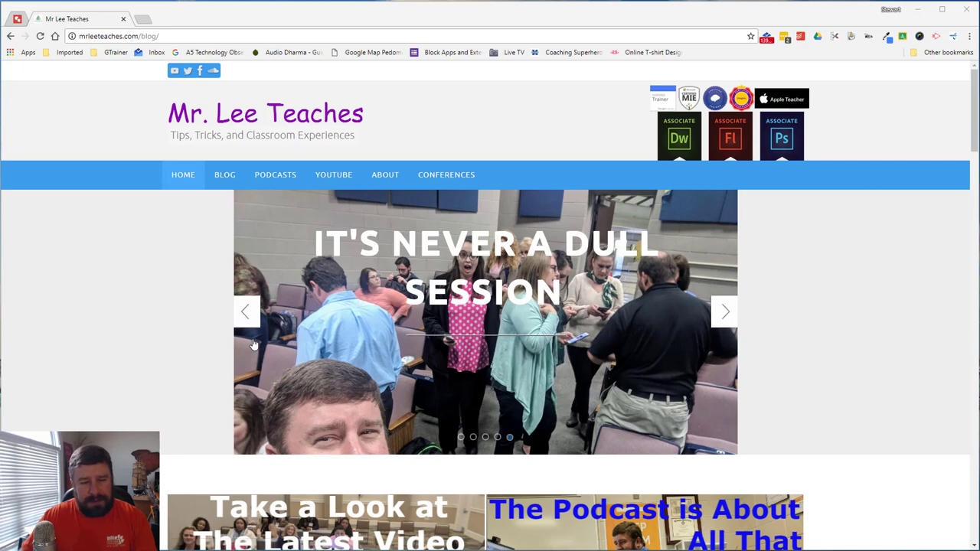
Step: Advance the blog banner slideshow four times to reach the 'Check out the latest podcast' slide
click(727, 324)
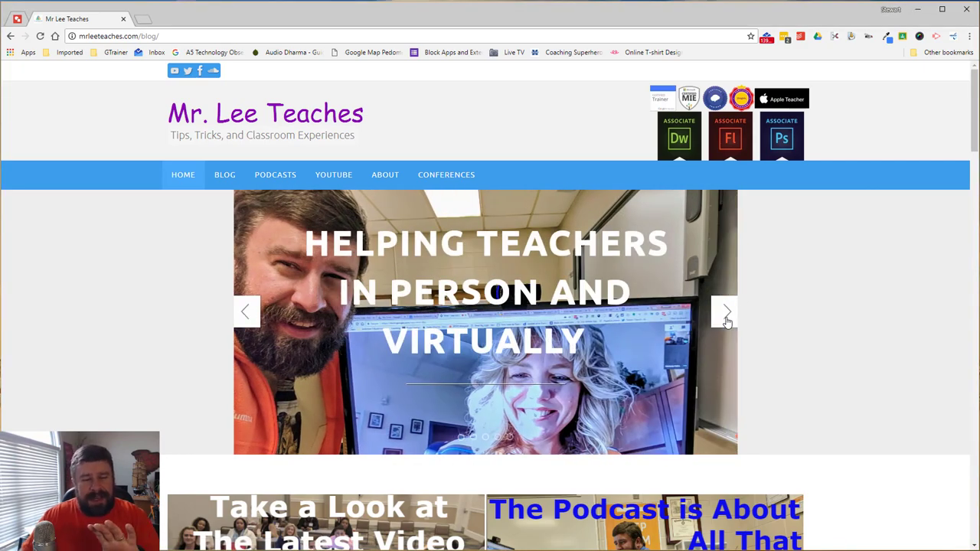
click(726, 324)
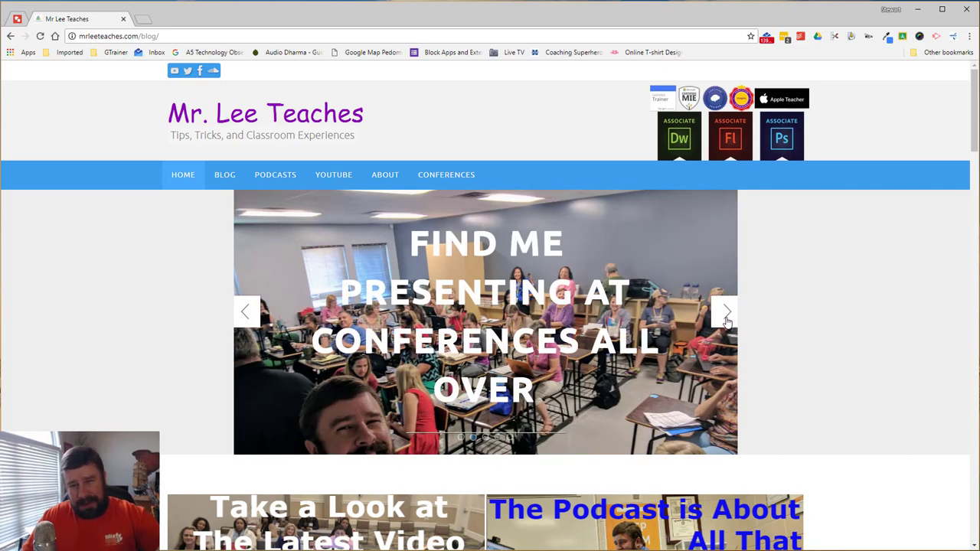
click(727, 324)
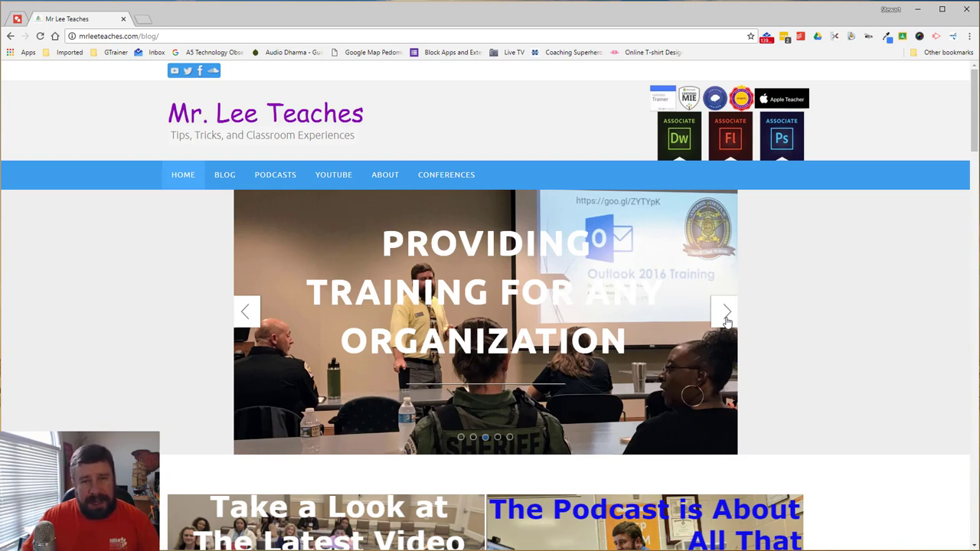
click(727, 316)
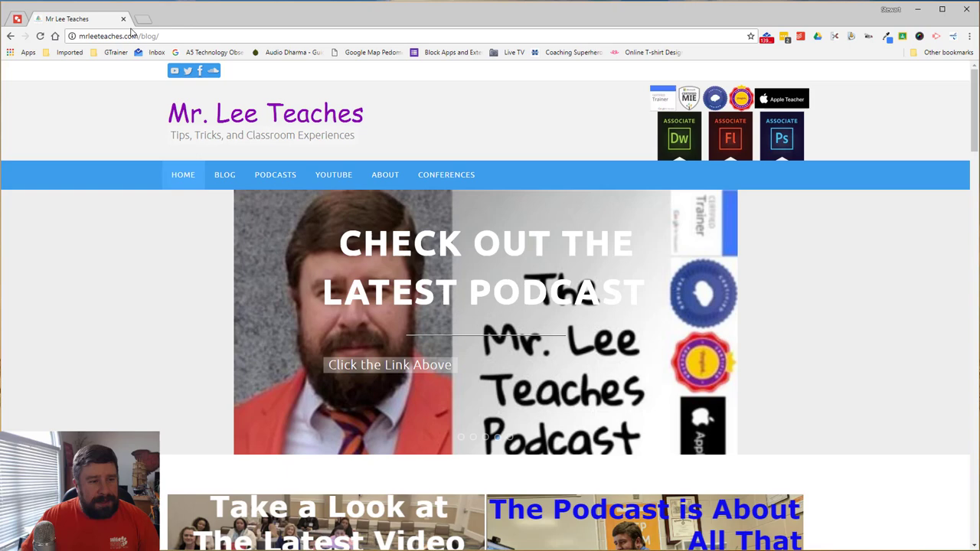
Step: Load drawings.google.com in a fresh tab to start a blank Untitled drawing
click(142, 21)
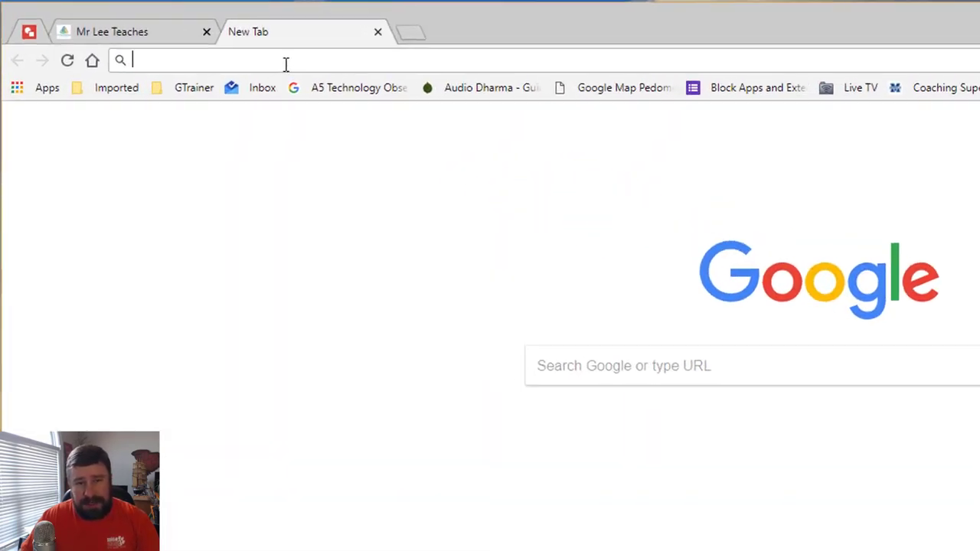
text(dr)
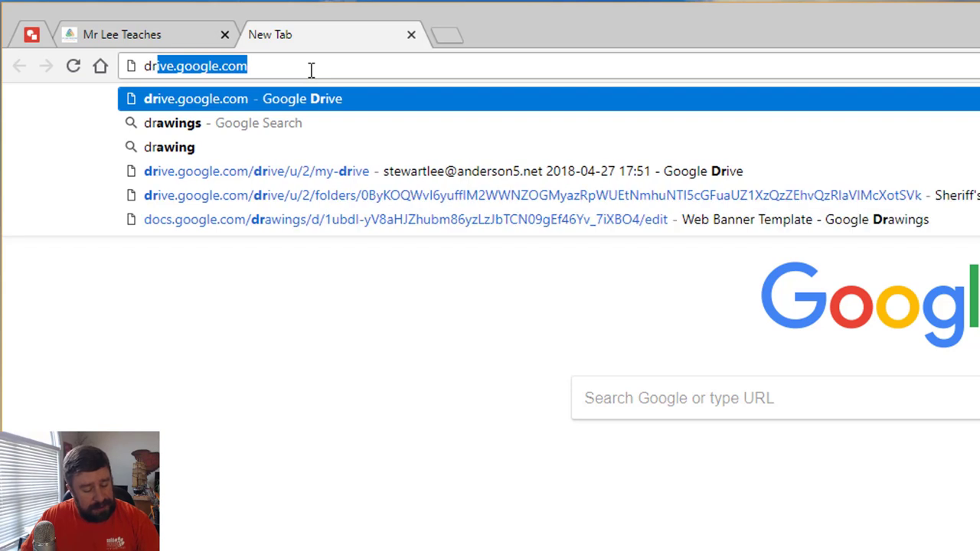
text(awingas)
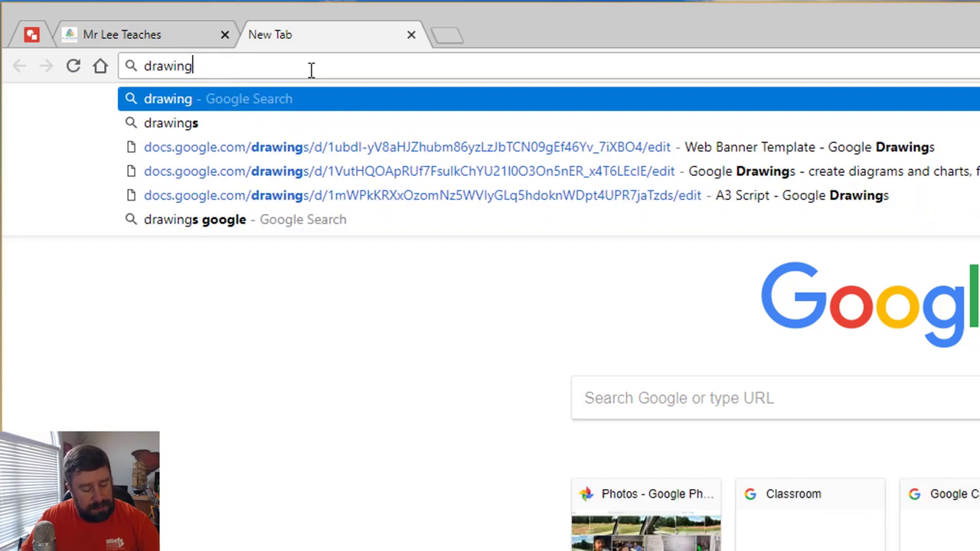
key(BackSpace)
key(BackSpace)
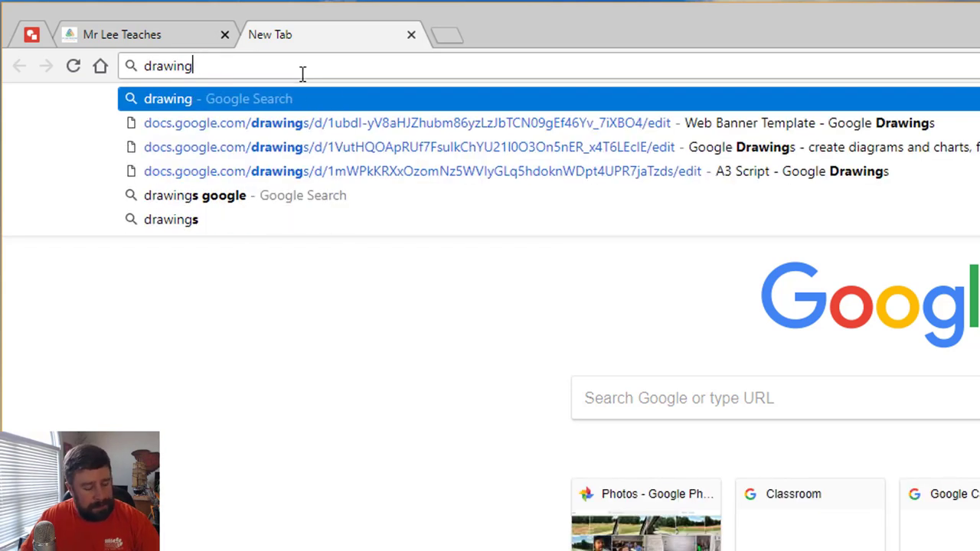
text(s.)
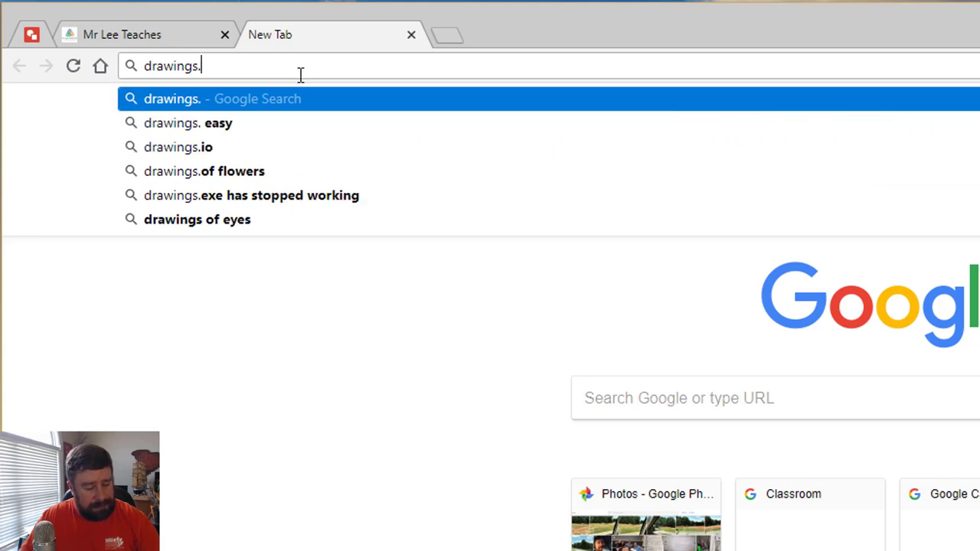
text(google)
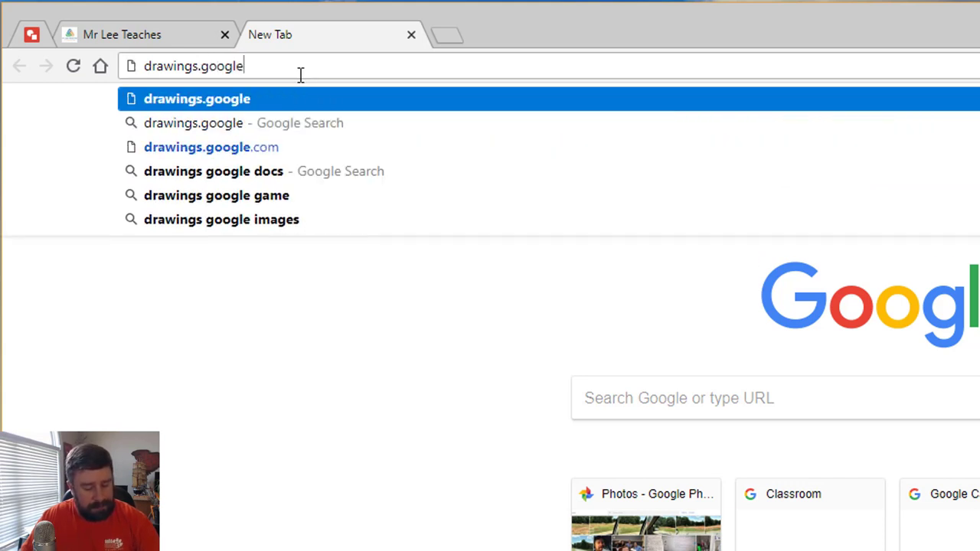
text(.com)
key(Return)
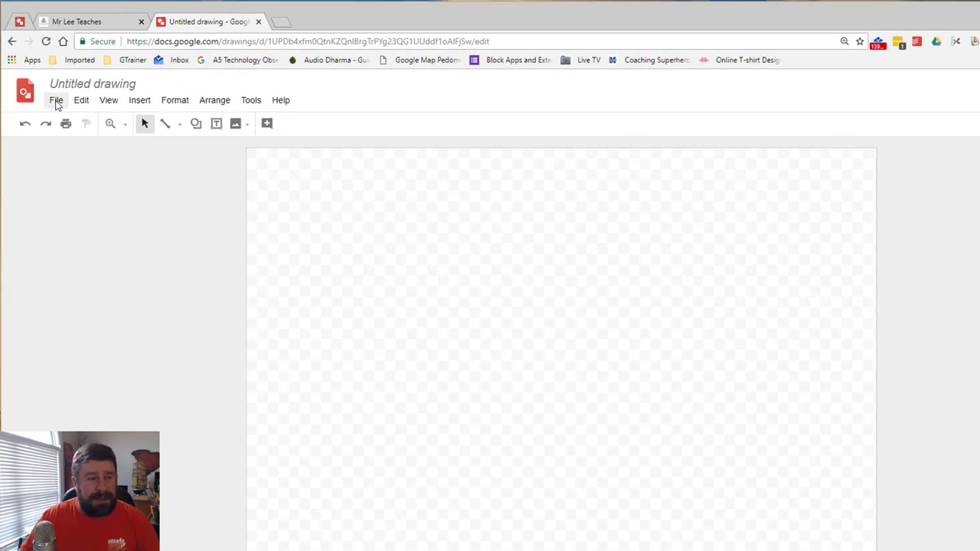
Step: In Page setup choose Custom, Pixels, width 1600 and height 700, and apply
click(55, 101)
click(101, 397)
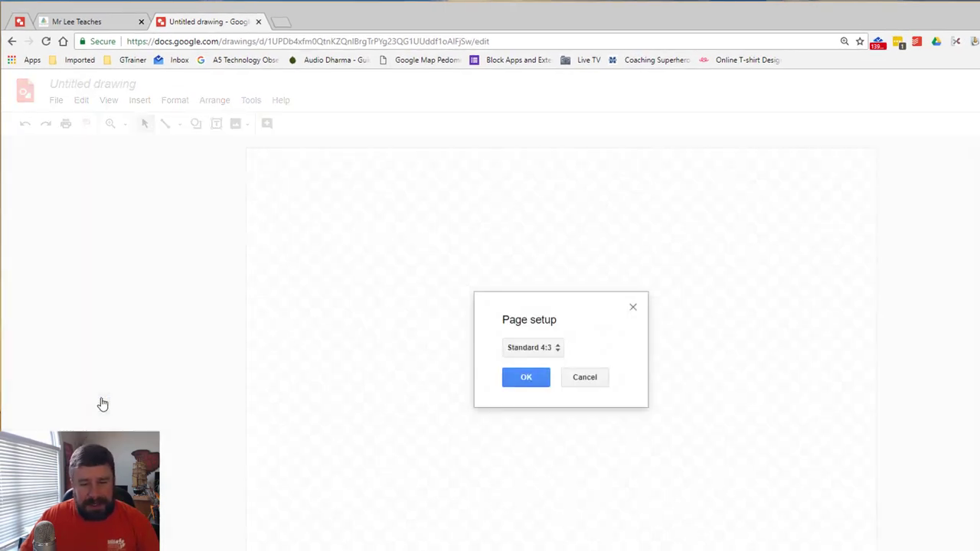
click(523, 353)
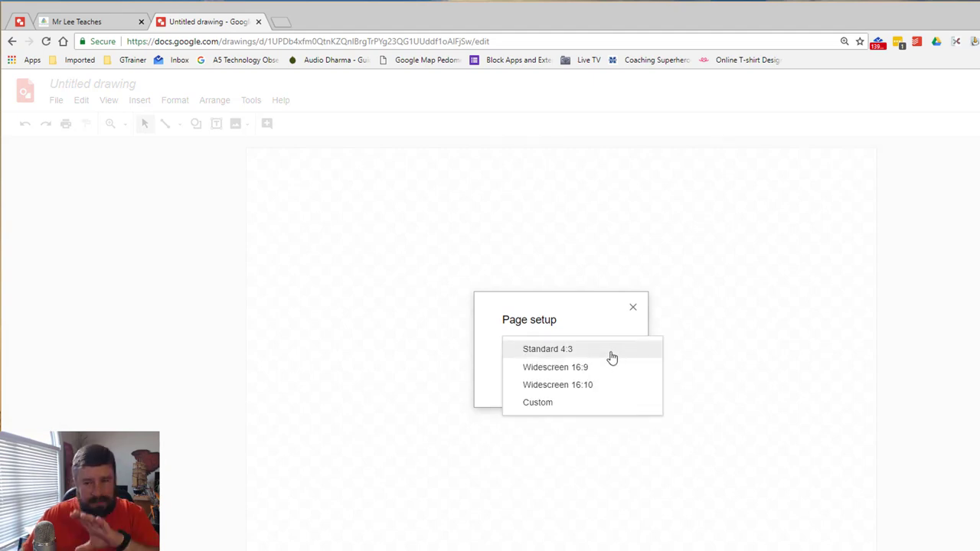
click(578, 414)
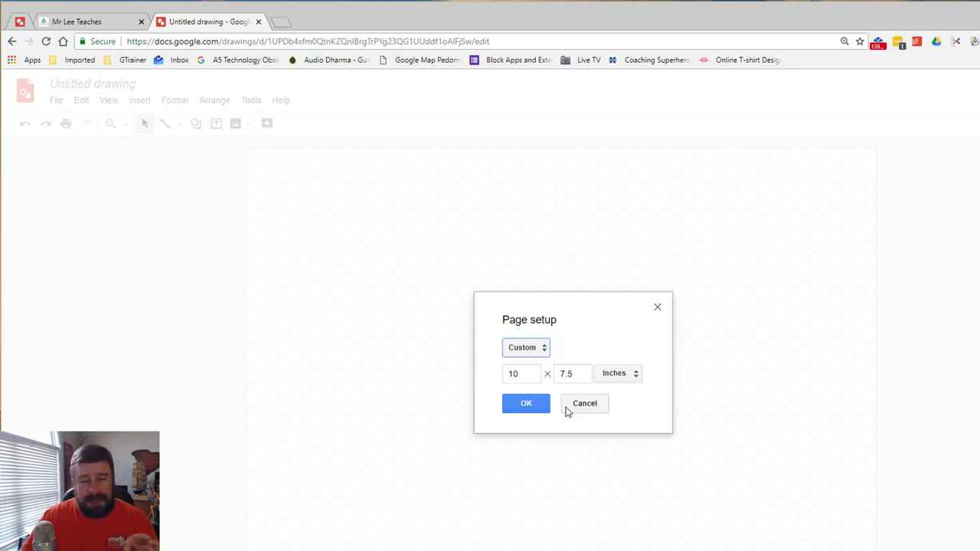
click(621, 376)
click(632, 430)
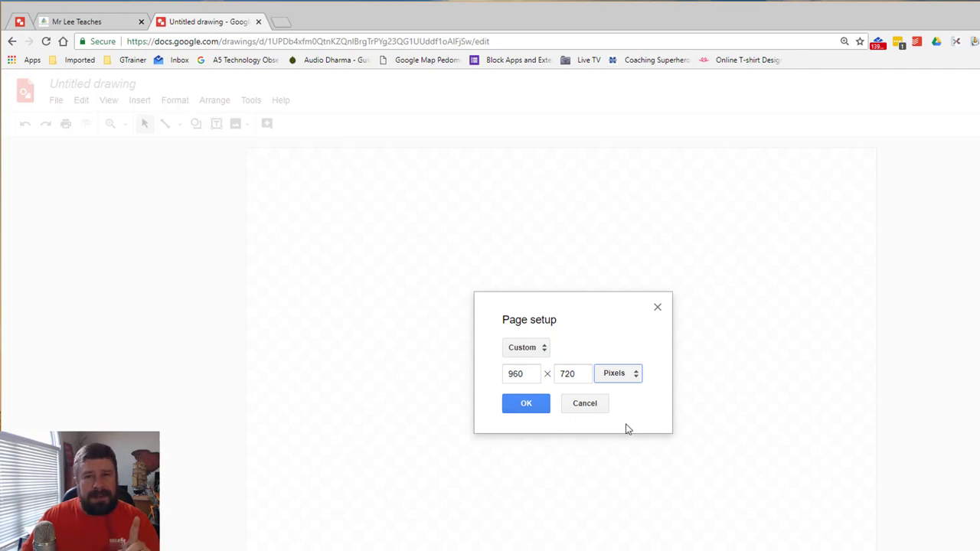
click(523, 373)
drag(523, 374, 510, 372)
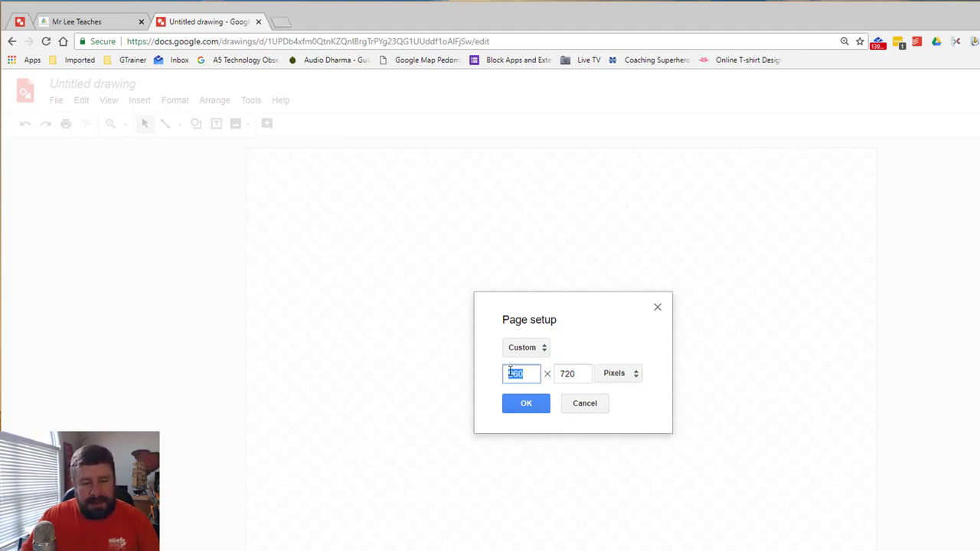
text(1600)
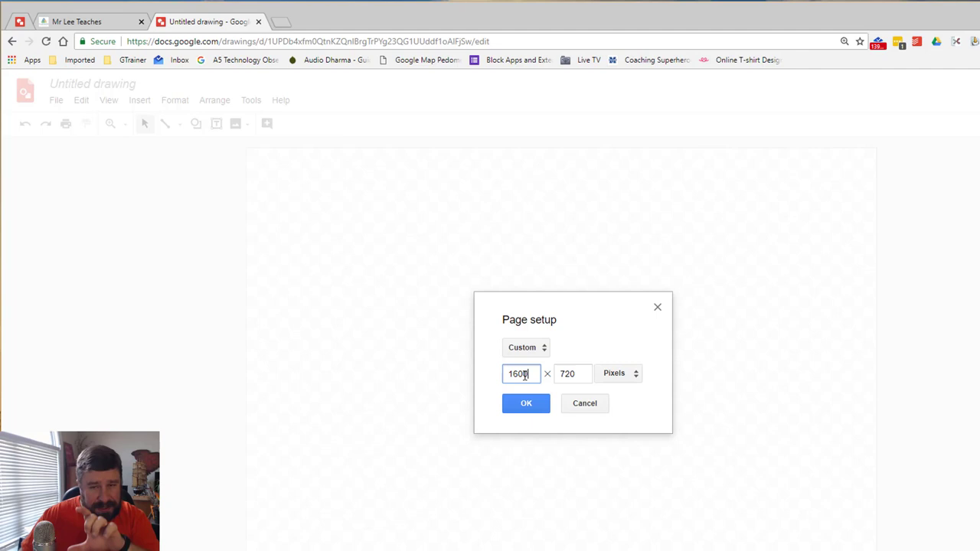
click(565, 374)
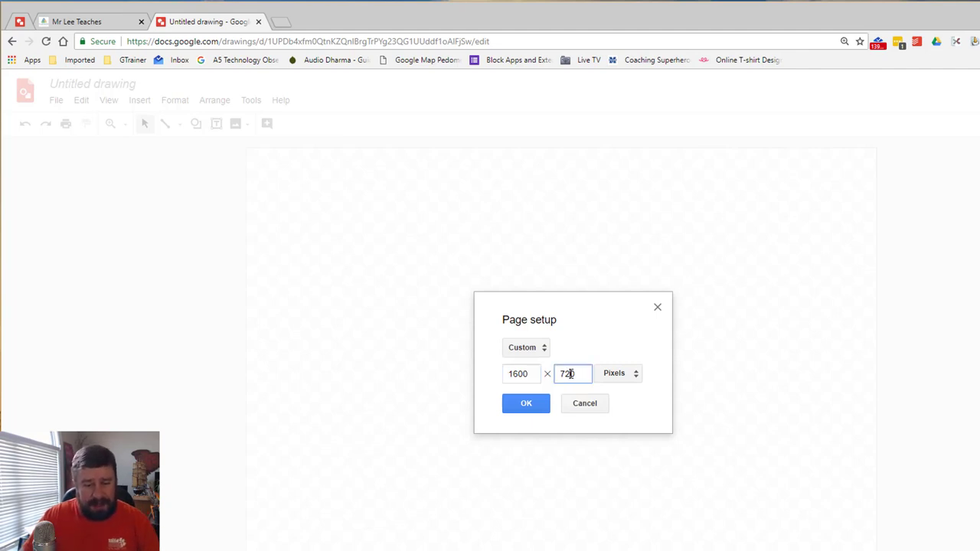
key(Delete)
text(0)
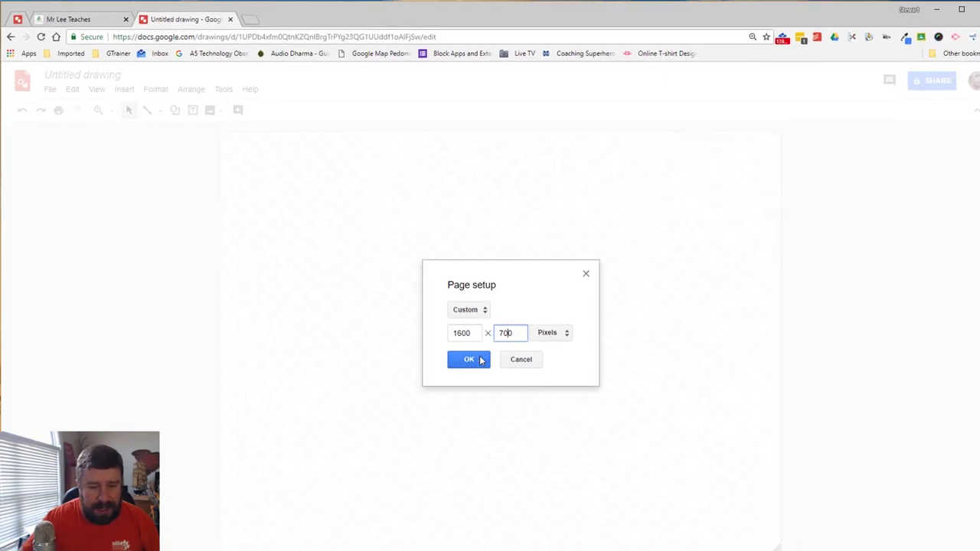
click(526, 403)
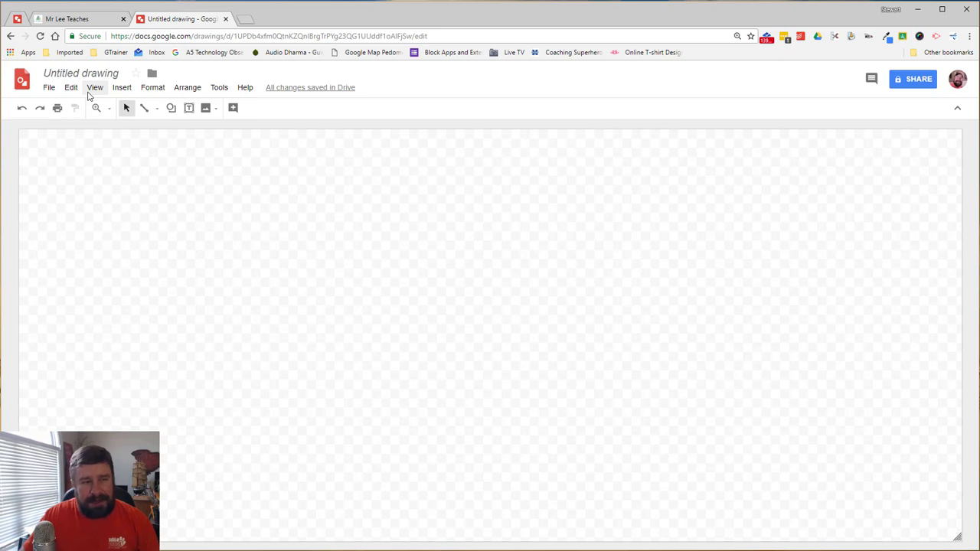
Step: Zoom the canvas to 50% and bring up the Insert > Image source choices
click(91, 90)
mouse_move(97, 105)
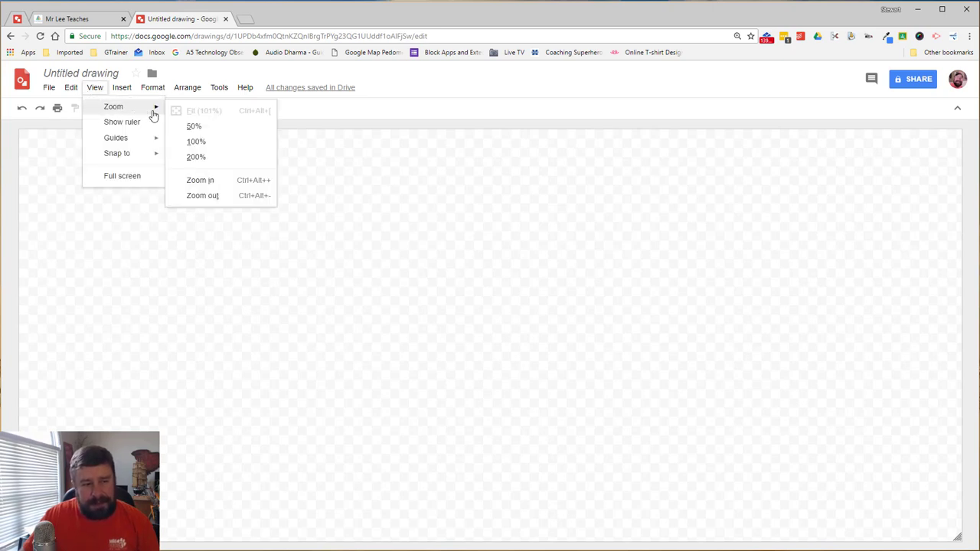
click(184, 128)
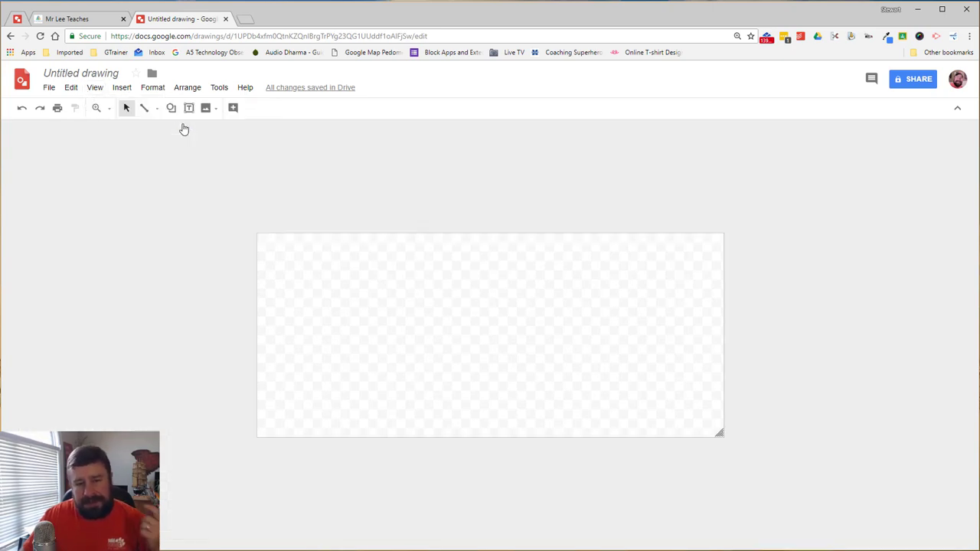
click(122, 89)
mouse_move(153, 109)
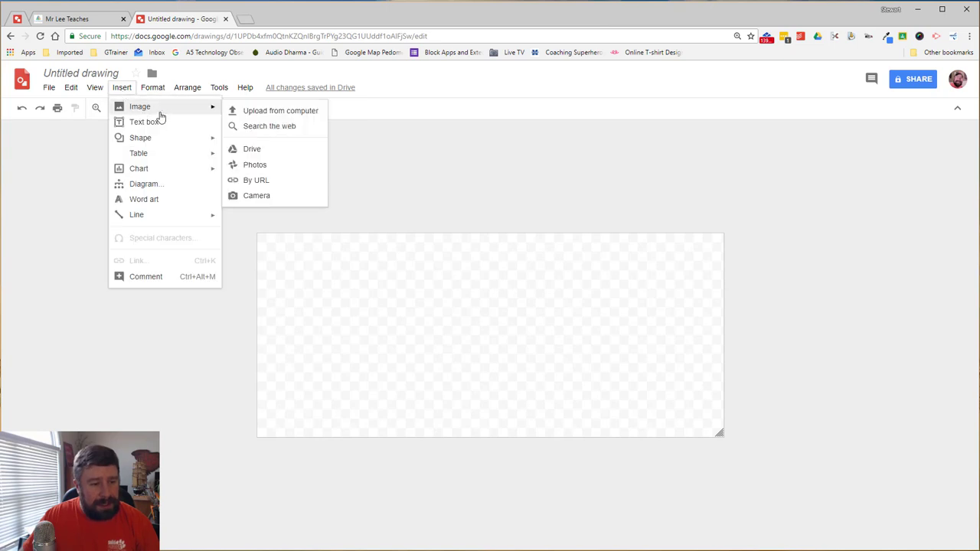
Step: Choose Google Photos as the image source and browse the Trip to Boone album's thumbnails
click(253, 167)
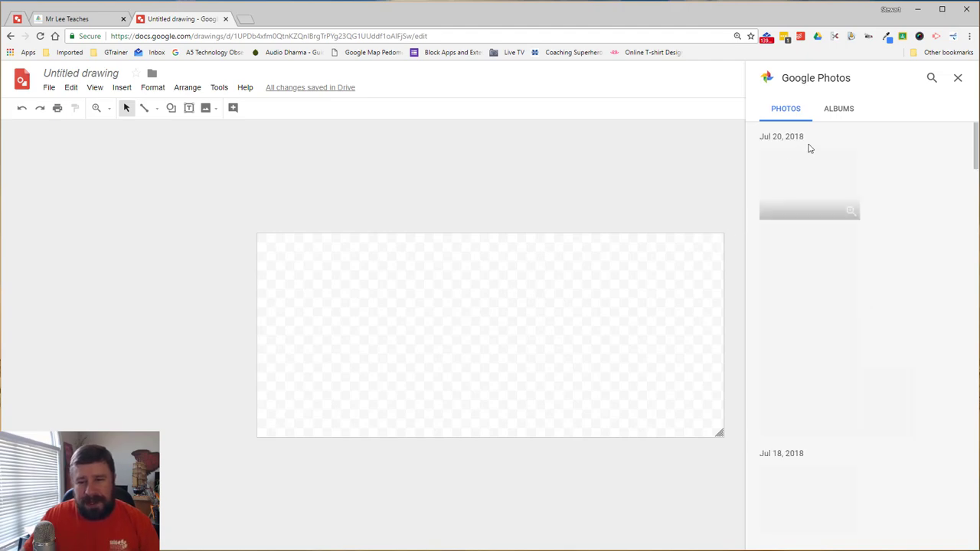
click(851, 112)
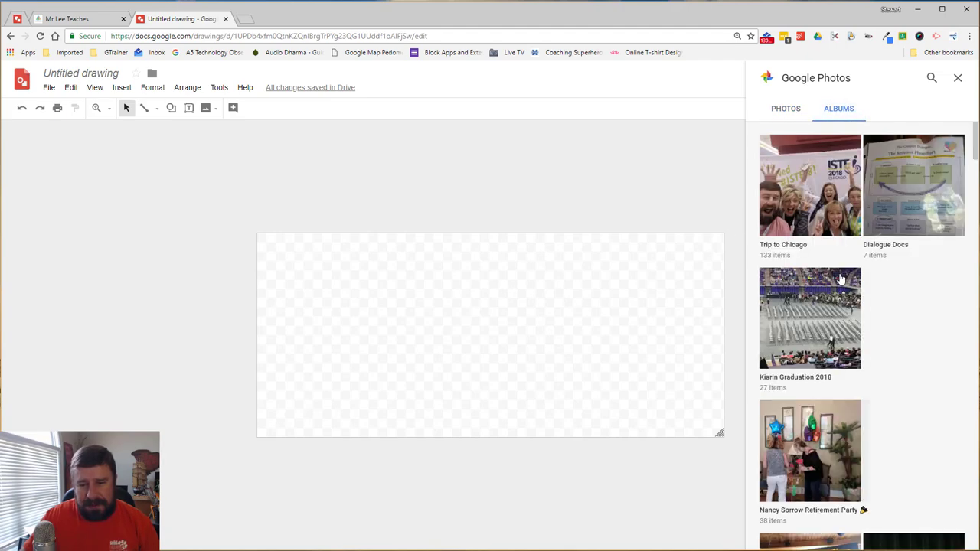
scroll(841, 279, down, 15)
scroll(835, 283, down, 20)
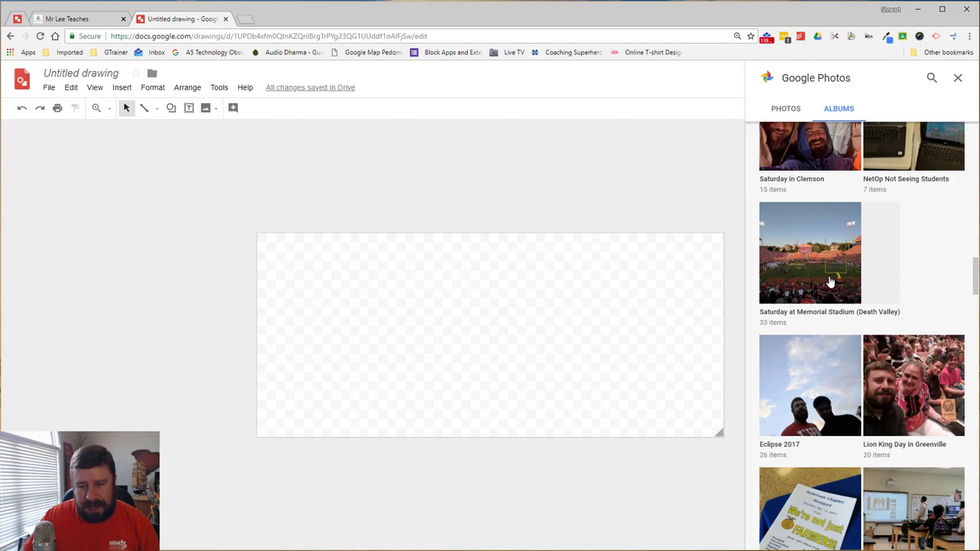
scroll(827, 281, down, 15)
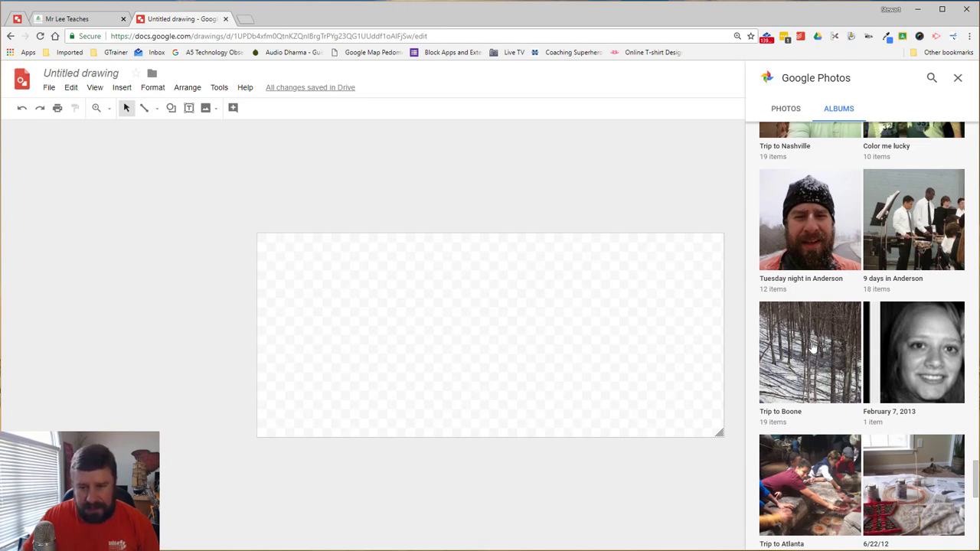
click(765, 280)
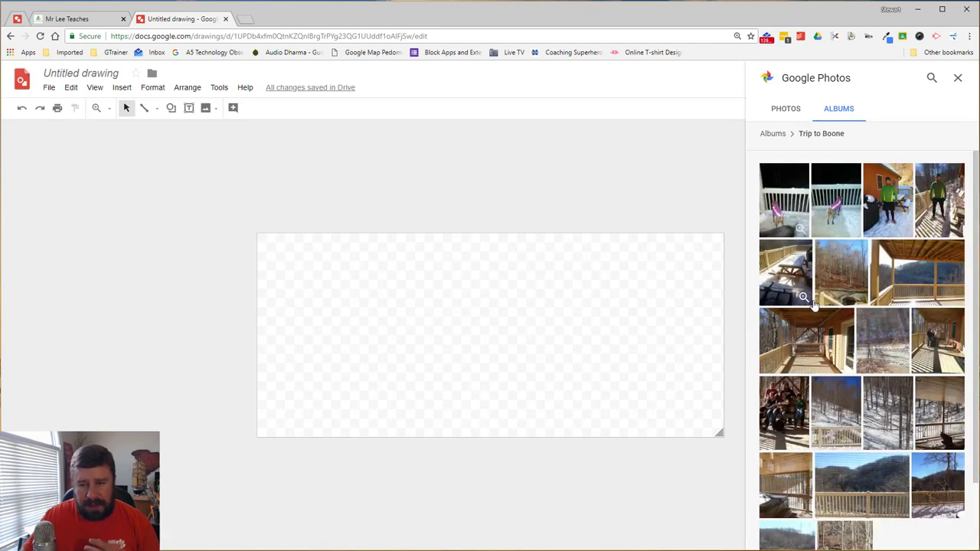
scroll(817, 301, down, 2)
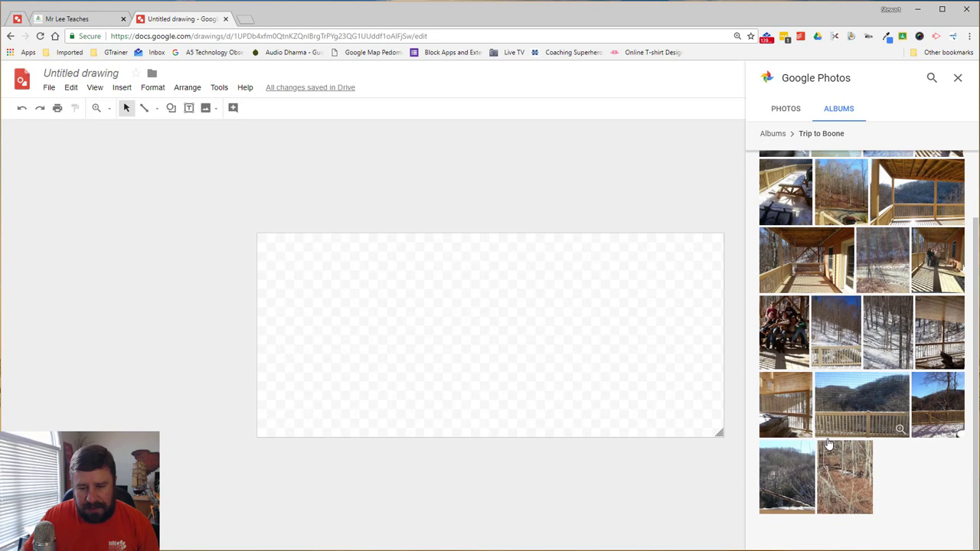
scroll(924, 292, up, 2)
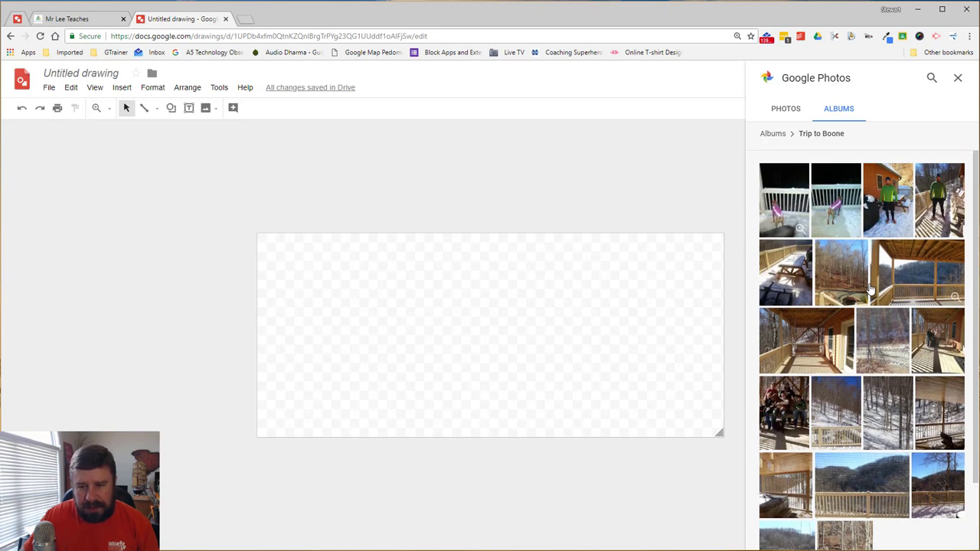
scroll(867, 350, down, 2)
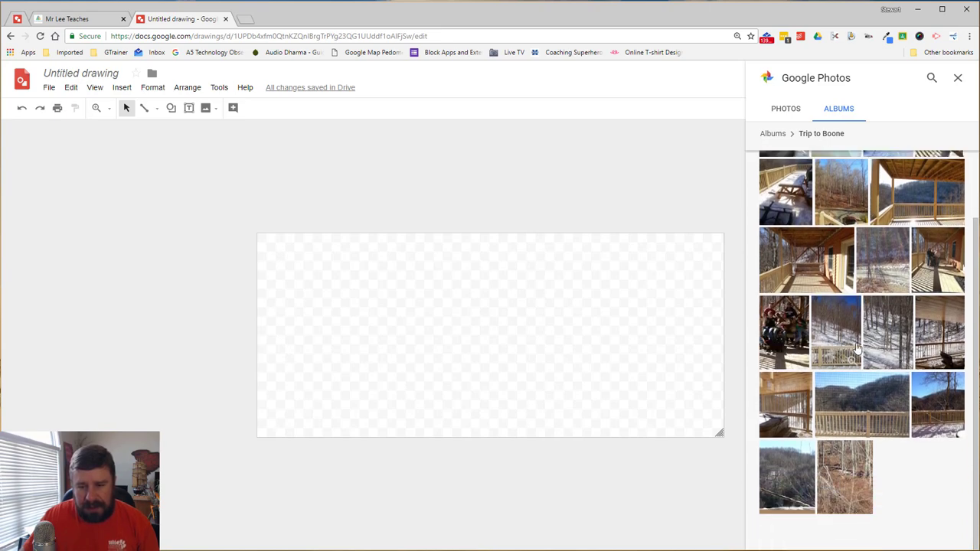
Step: Insert the snowy trees photo and stretch it to the full canvas width
click(847, 346)
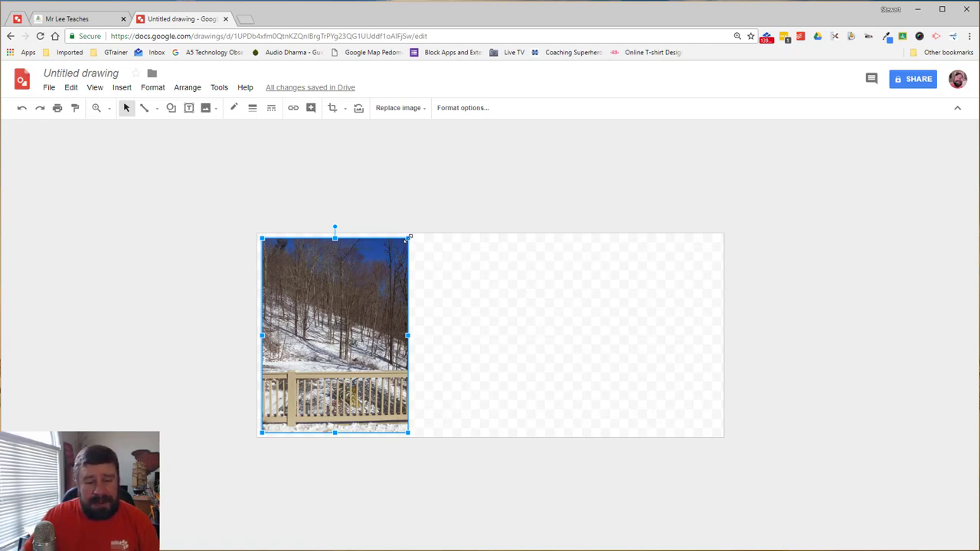
drag(408, 238, 648, 161)
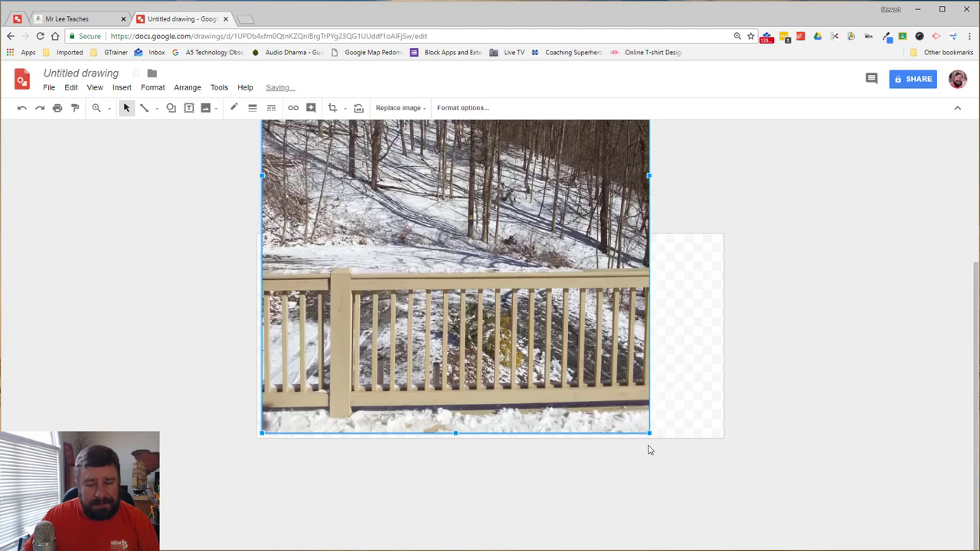
drag(647, 428, 715, 494)
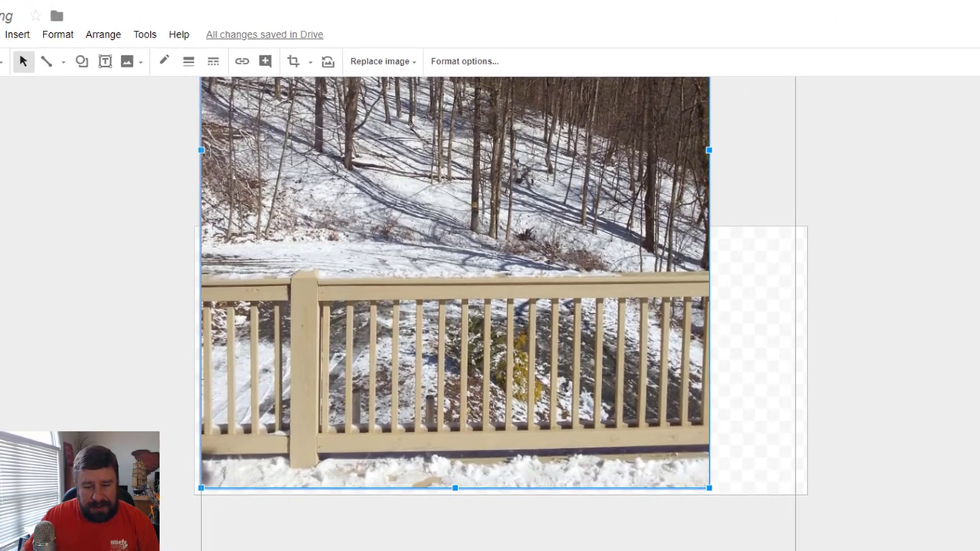
drag(805, 495, 807, 494)
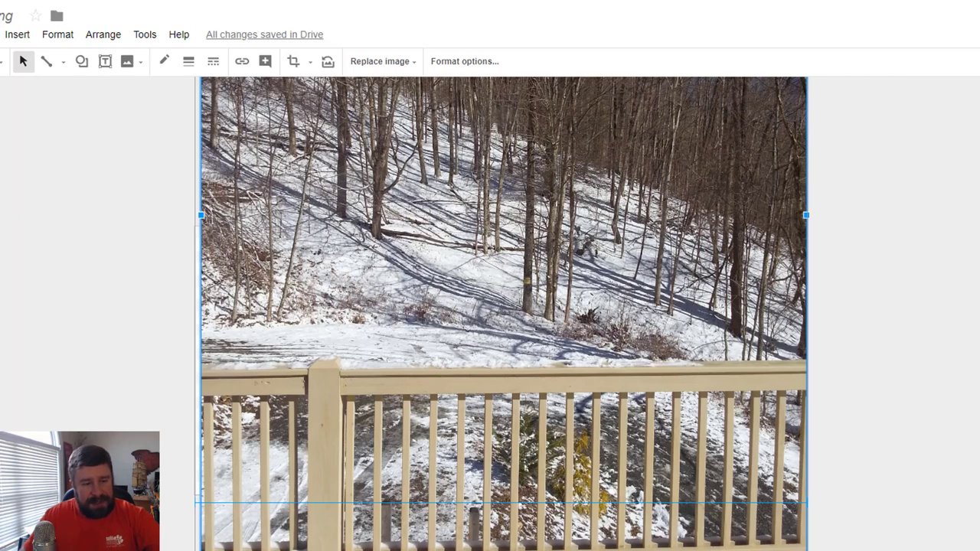
drag(196, 503, 196, 502)
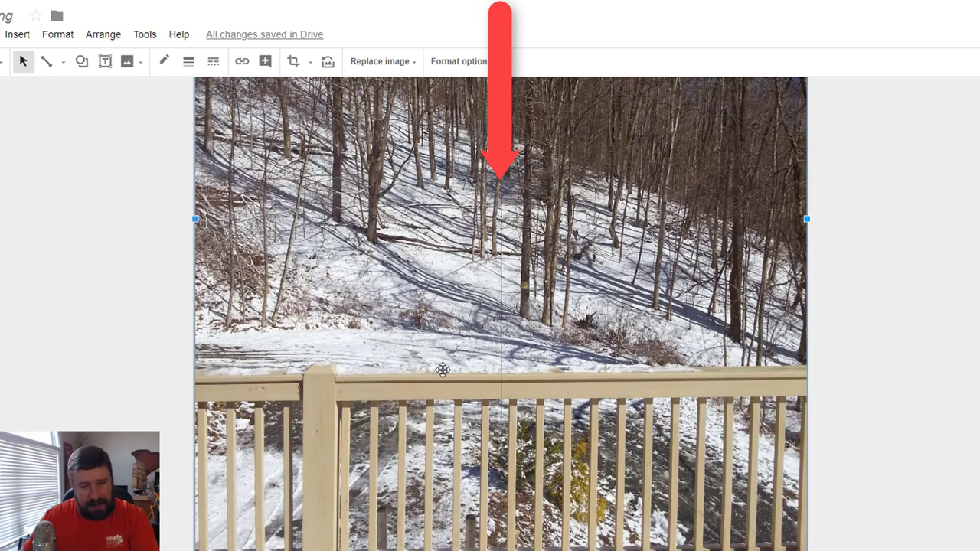
Step: Nudge the photo down and back up with the arrow keys to position it
key(Down)
key(Down)
key(Down)
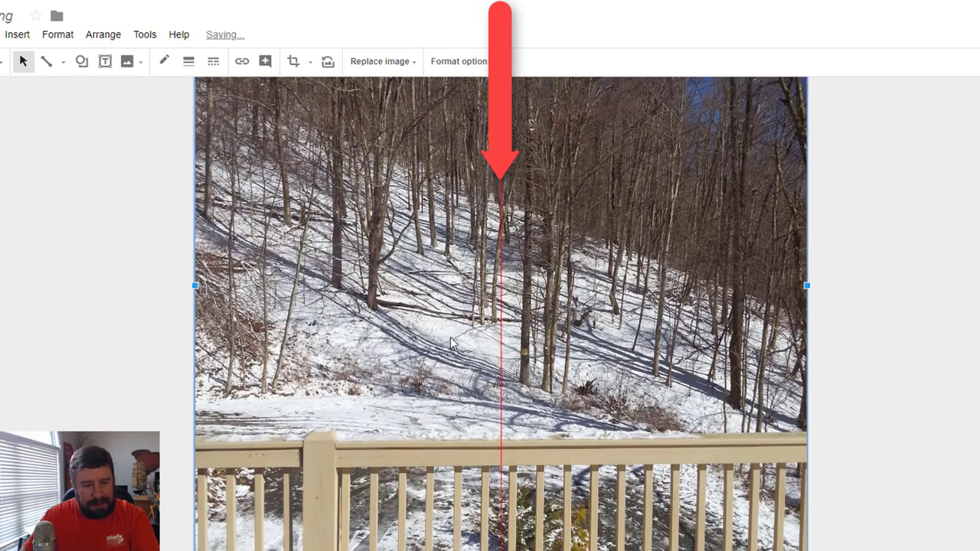
key(Down)
key(Down)
key(Down)
key(Down)
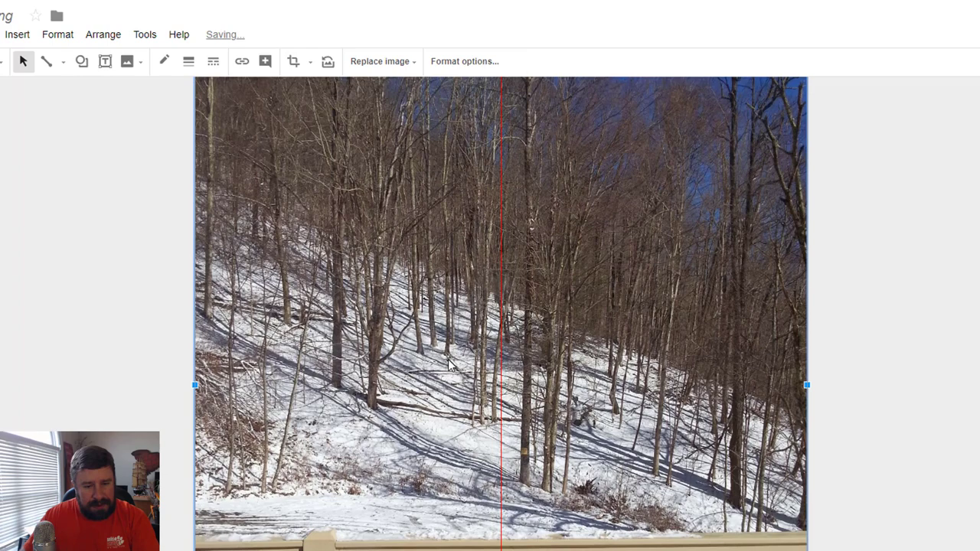
key(Up)
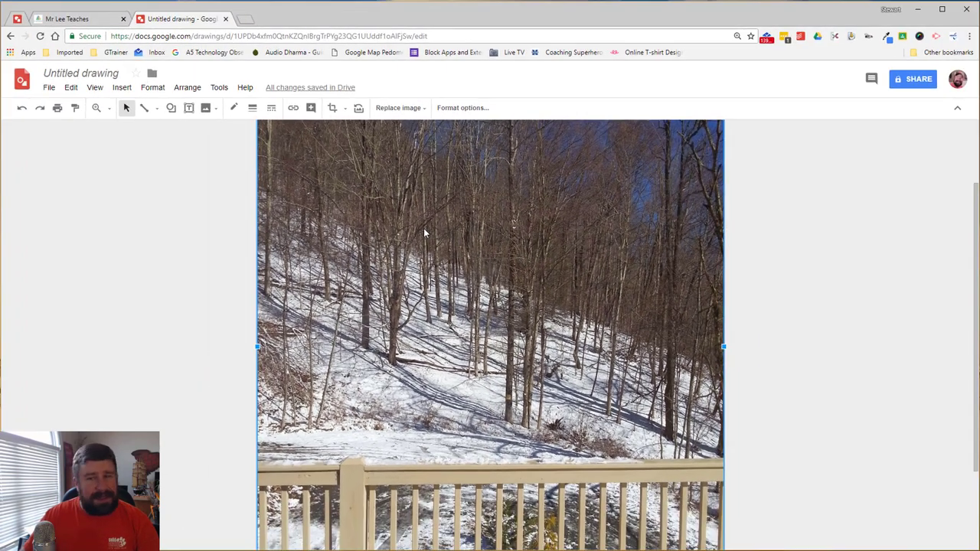
key(Up)
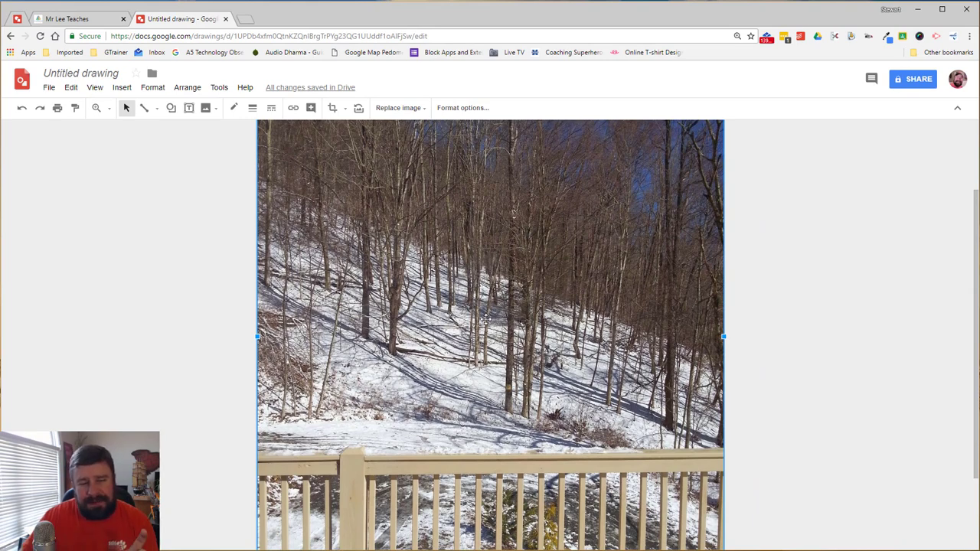
Step: Crop away the sky at the top and the railing at the bottom of the photo
drag(484, 320, 497, 321)
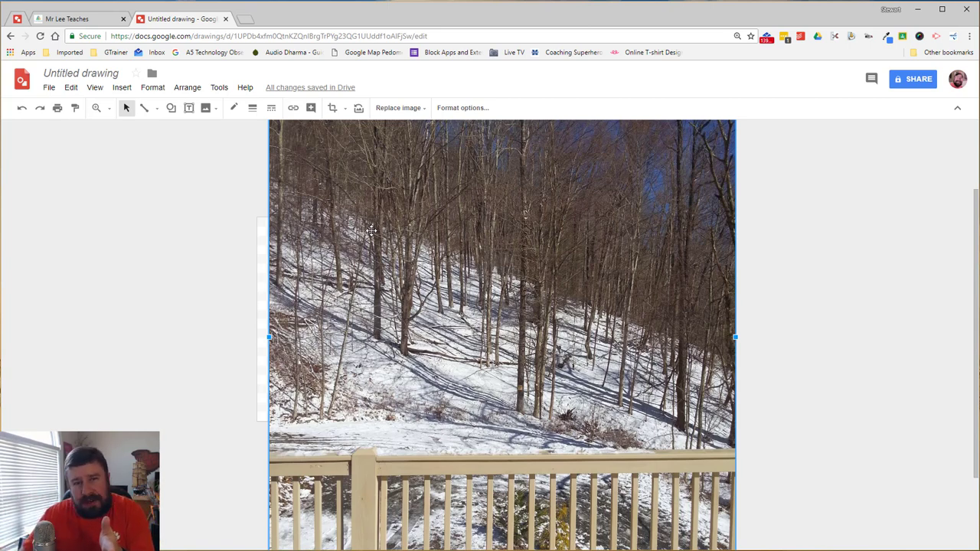
scroll(371, 229, up, 2)
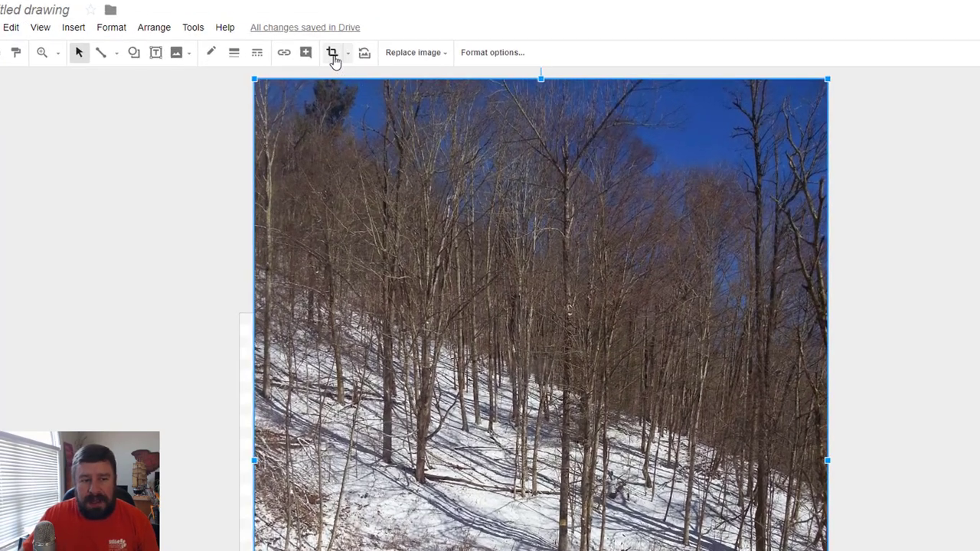
click(333, 54)
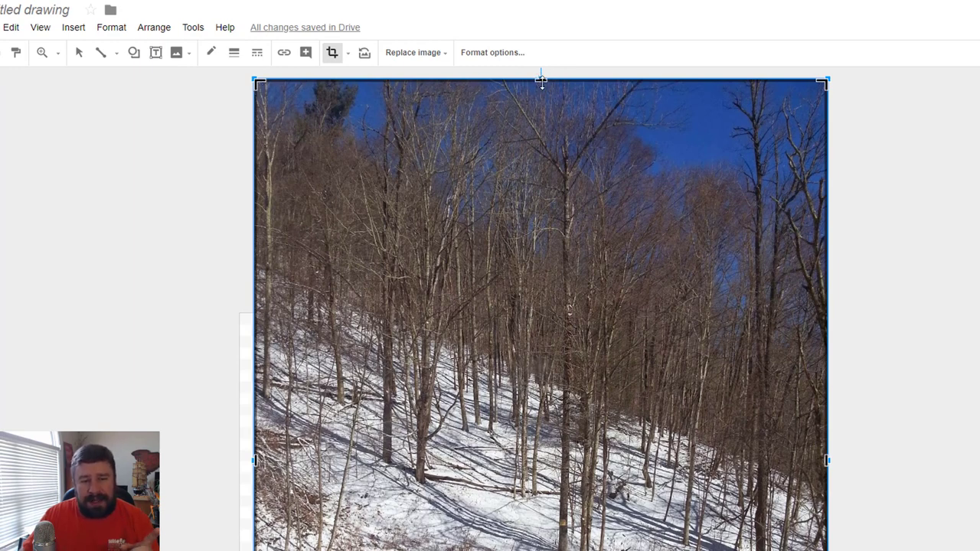
drag(541, 79, 515, 311)
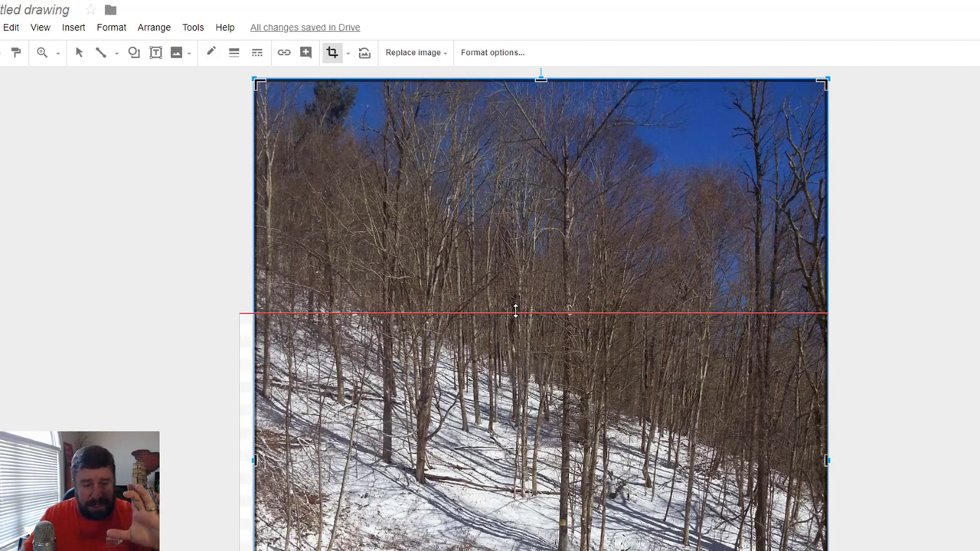
drag(515, 310, 514, 314)
scroll(513, 317, down, 5)
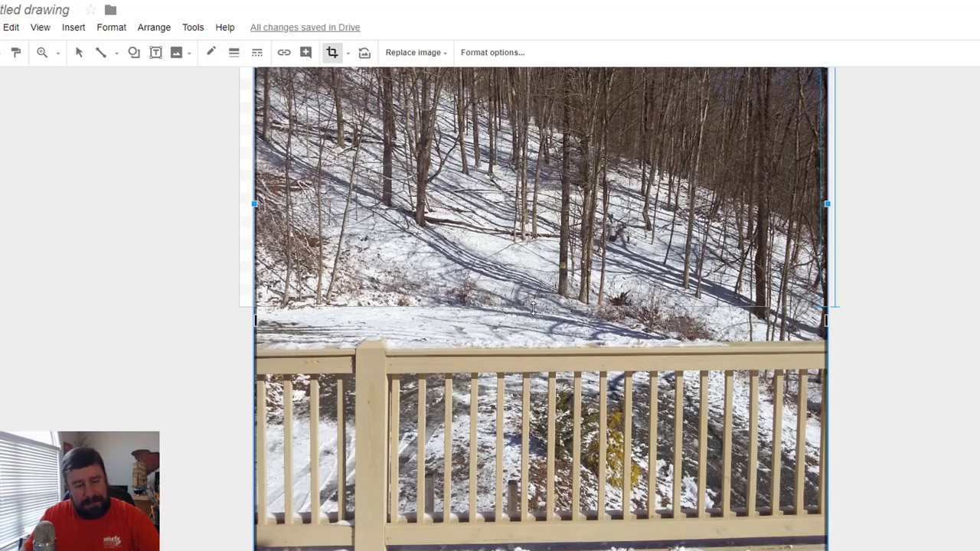
drag(534, 306, 539, 304)
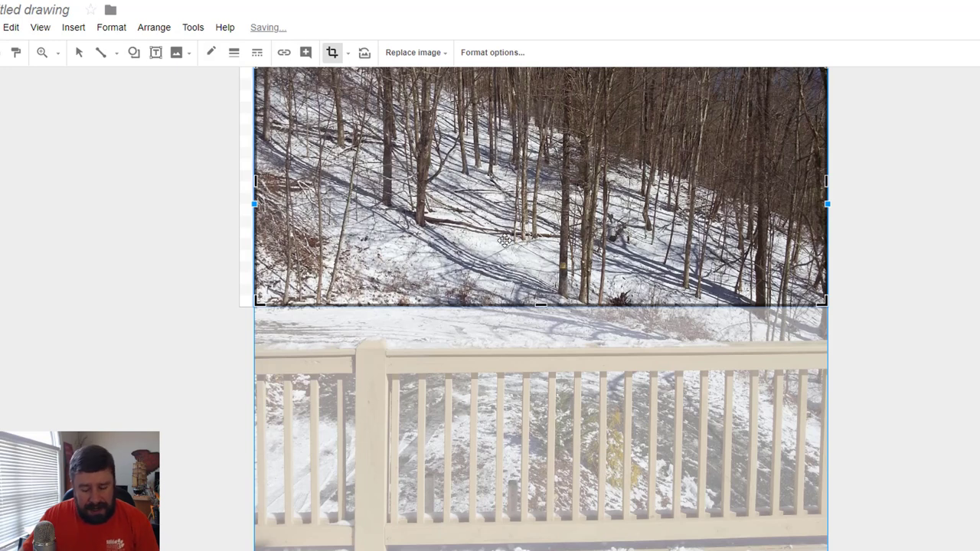
key(Return)
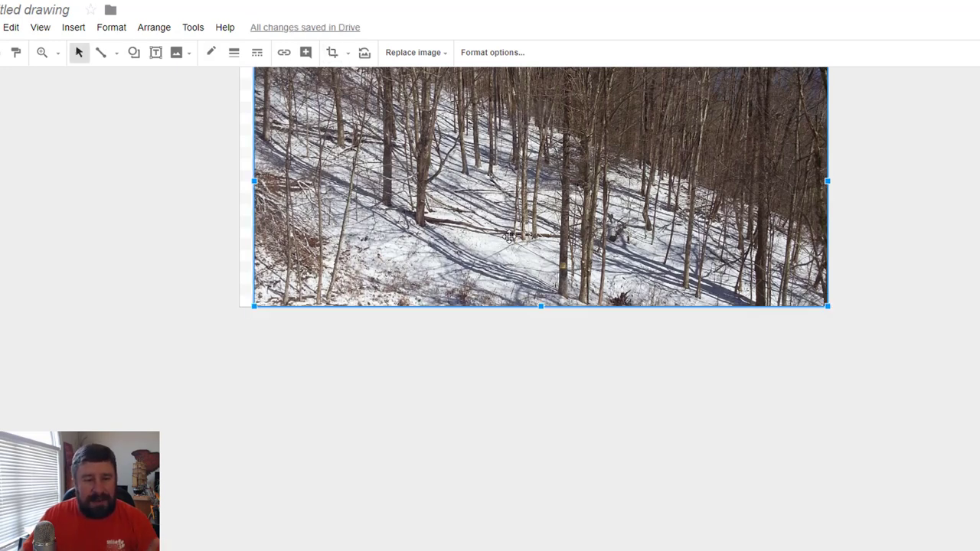
Step: Drag the cropped trees strip until it snaps flush with the canvas edges
scroll(503, 261, up, 2)
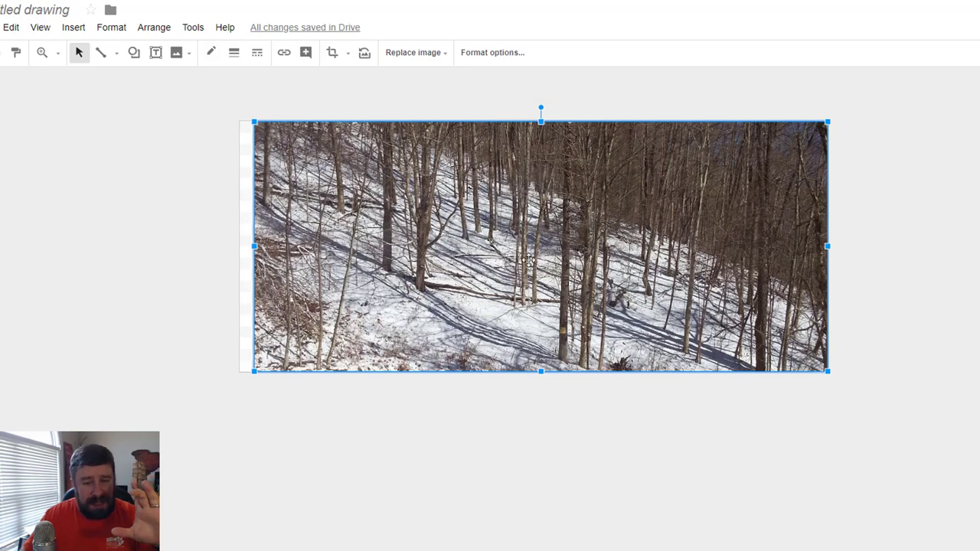
drag(563, 242, 548, 247)
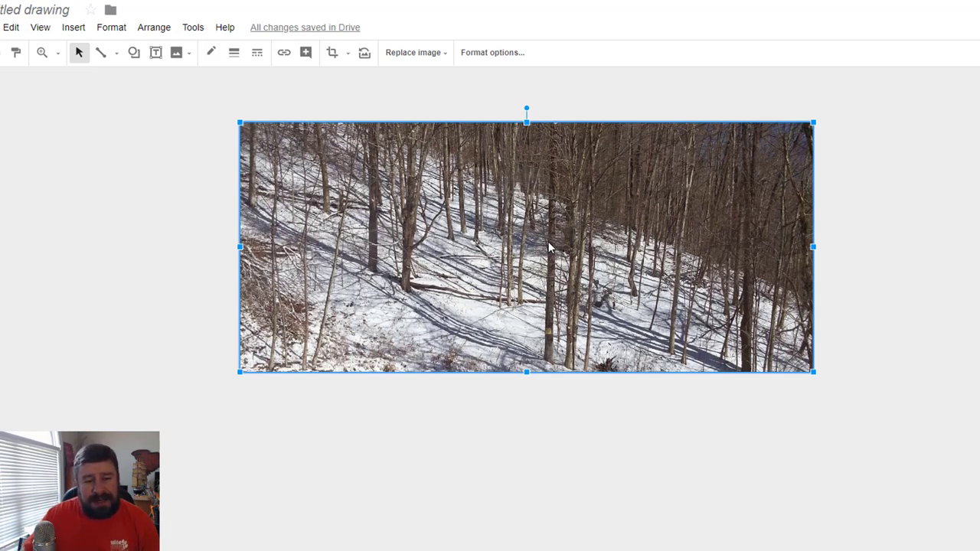
Step: Re-enter crop mode and shift the hillside photo inside the frame to reframe it
double_click(549, 246)
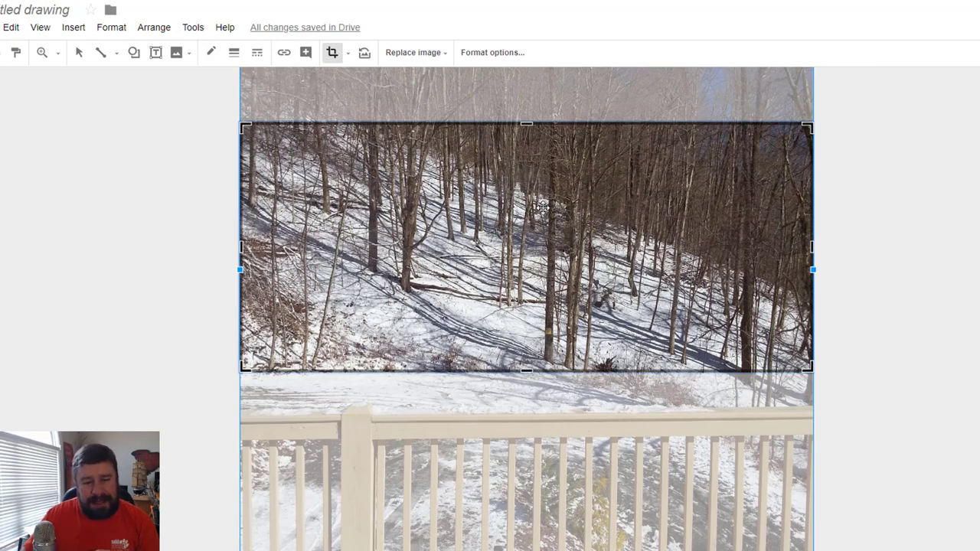
drag(544, 206, 554, 230)
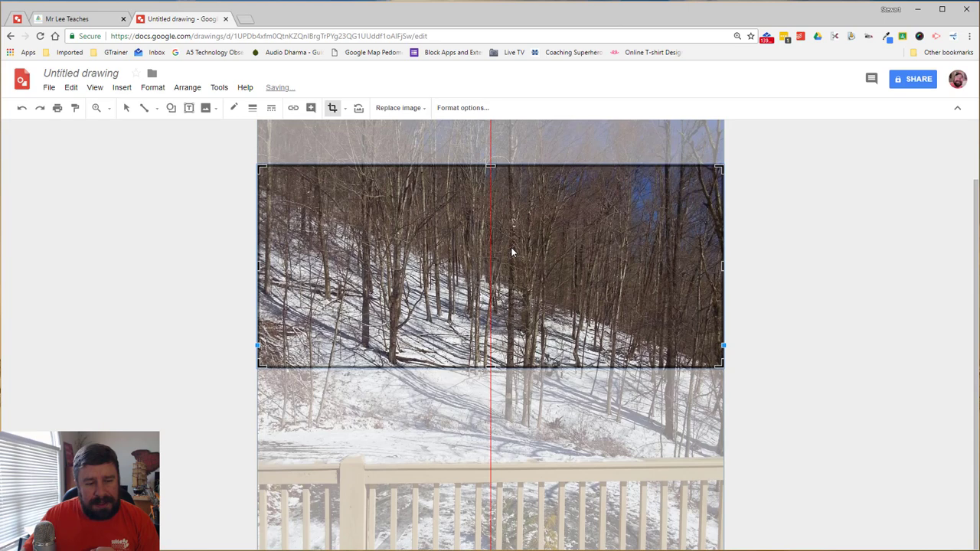
mouse_move(512, 261)
mouse_down()
mouse_move(512, 238)
mouse_move(513, 268)
mouse_move(516, 255)
mouse_up()
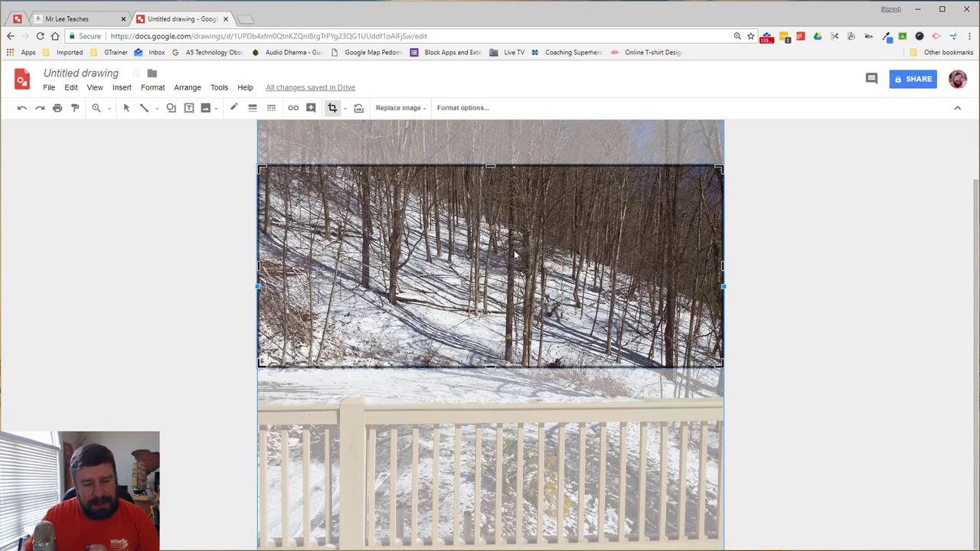
key(Return)
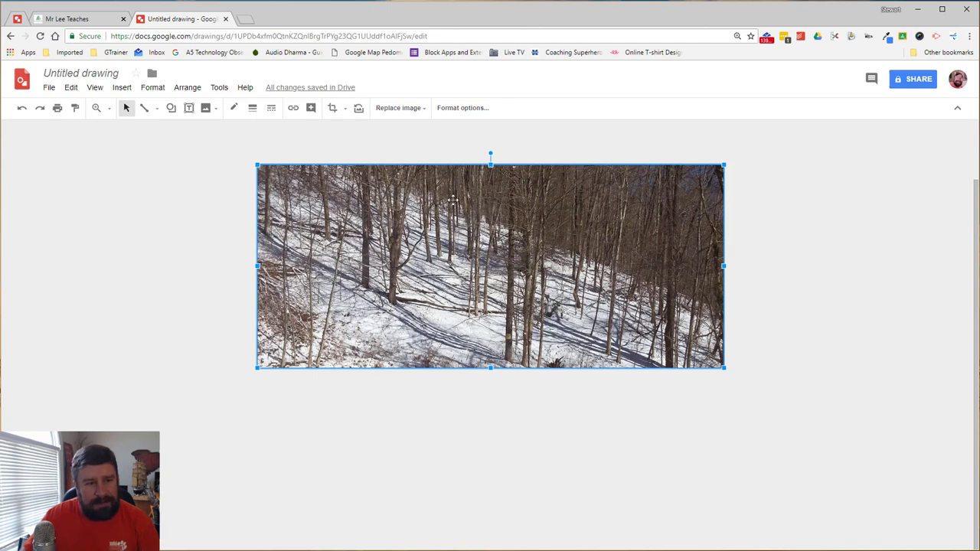
Step: Retitle the drawing 'Bonne Header Image 1600x700', correcting the typos before committing
click(75, 72)
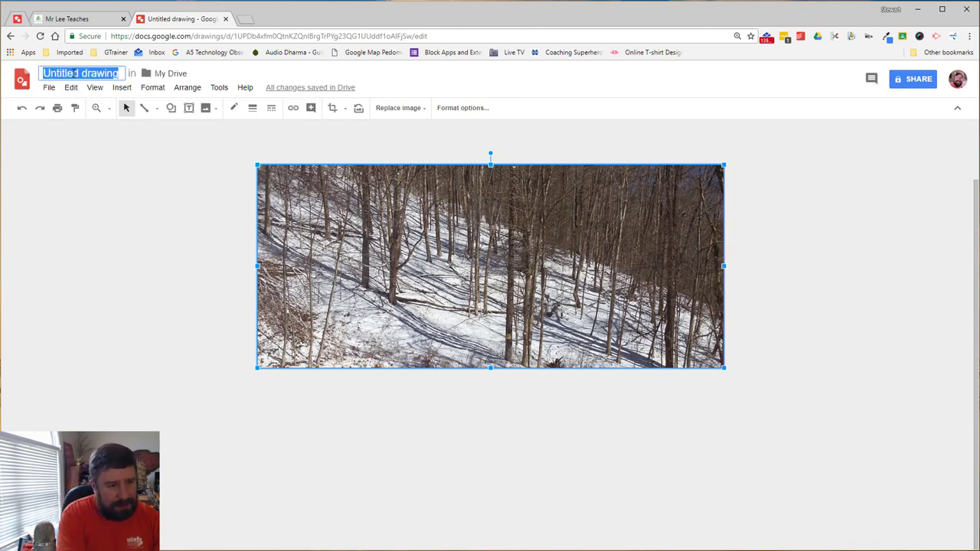
text(Bonne)
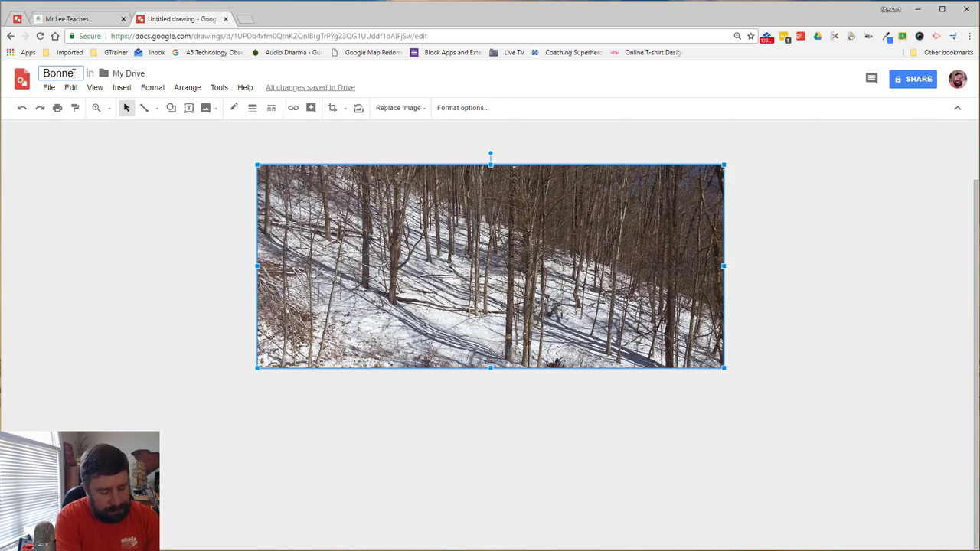
text(rHEade)
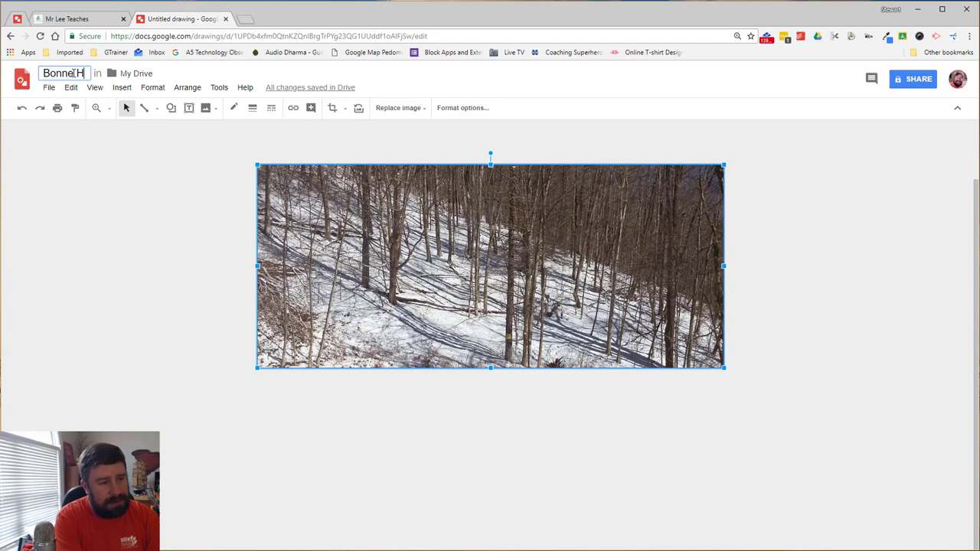
text(eader In)
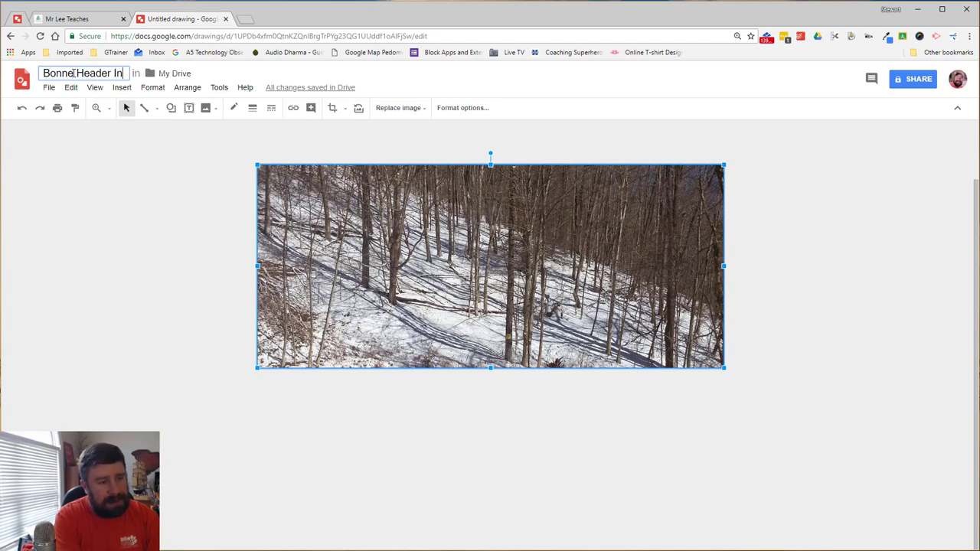
key(BackSpace)
text(mage )
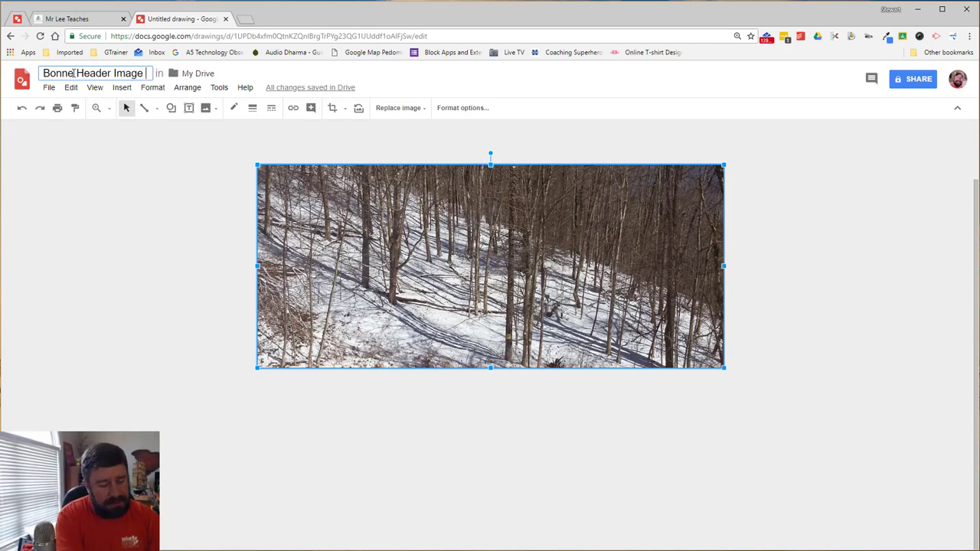
text(1600)
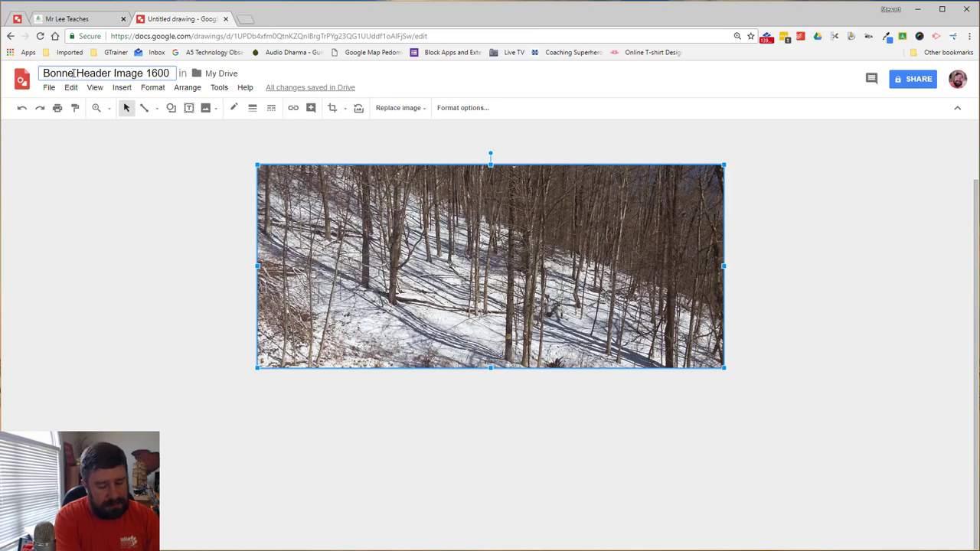
text(x700)
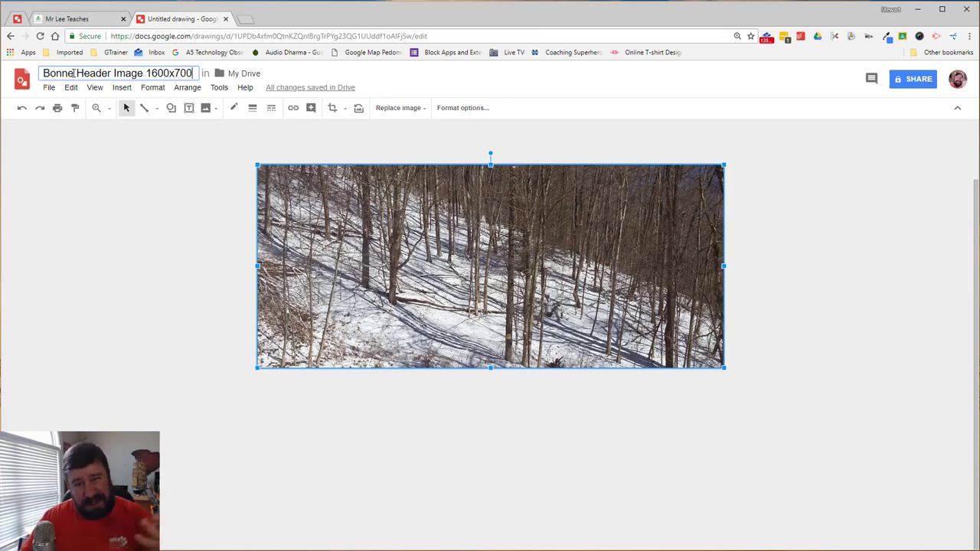
click(73, 73)
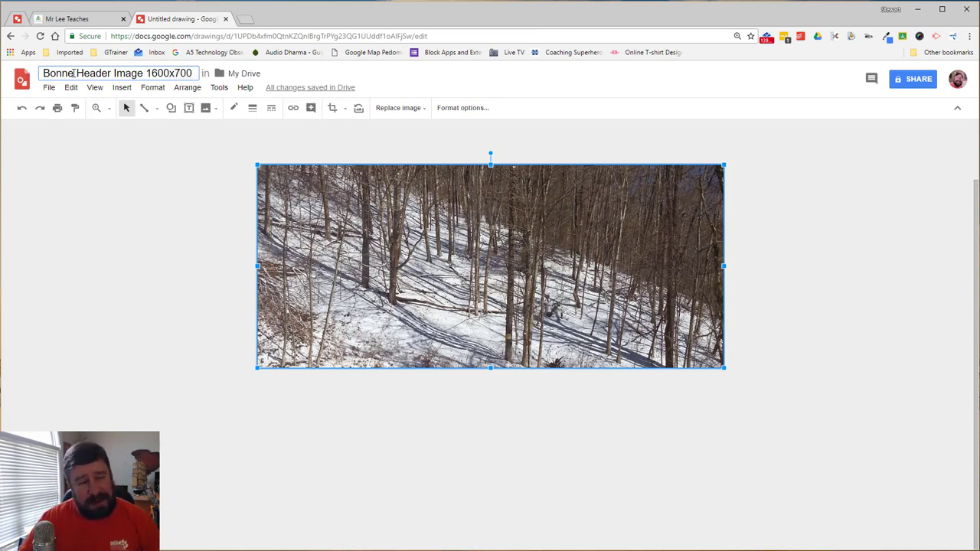
click(96, 206)
Step: Download the banner drawing as the JPEG file 'Bonne Header Image 1600x700.jpg'
click(48, 89)
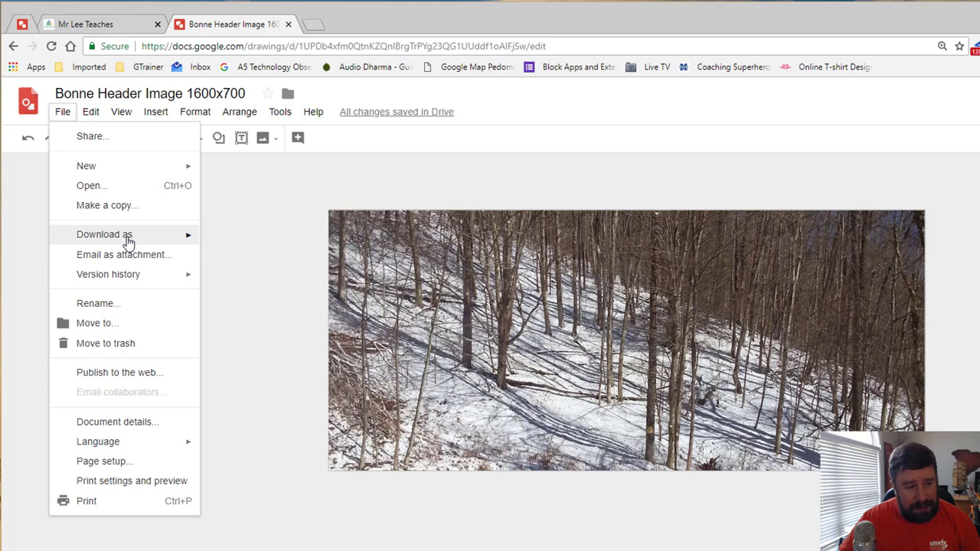
mouse_move(130, 243)
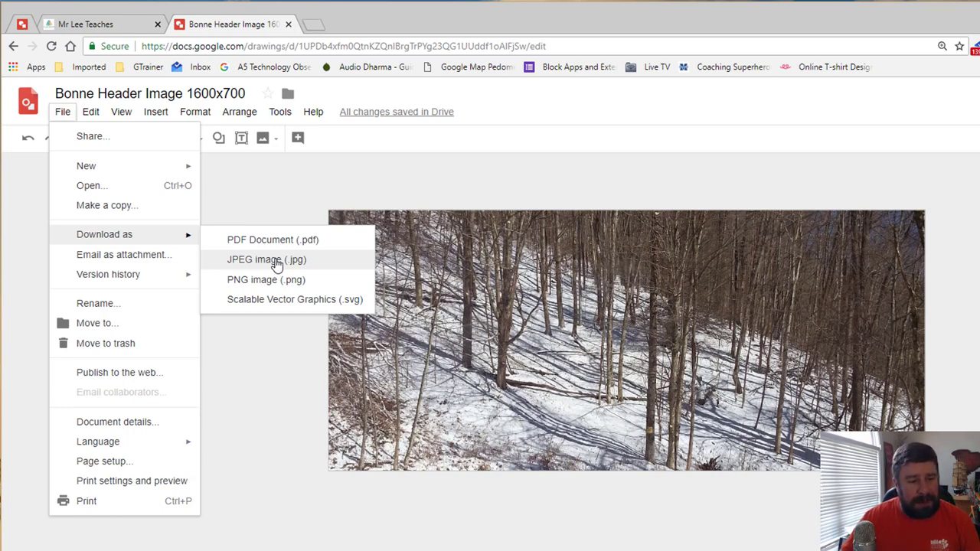
click(275, 261)
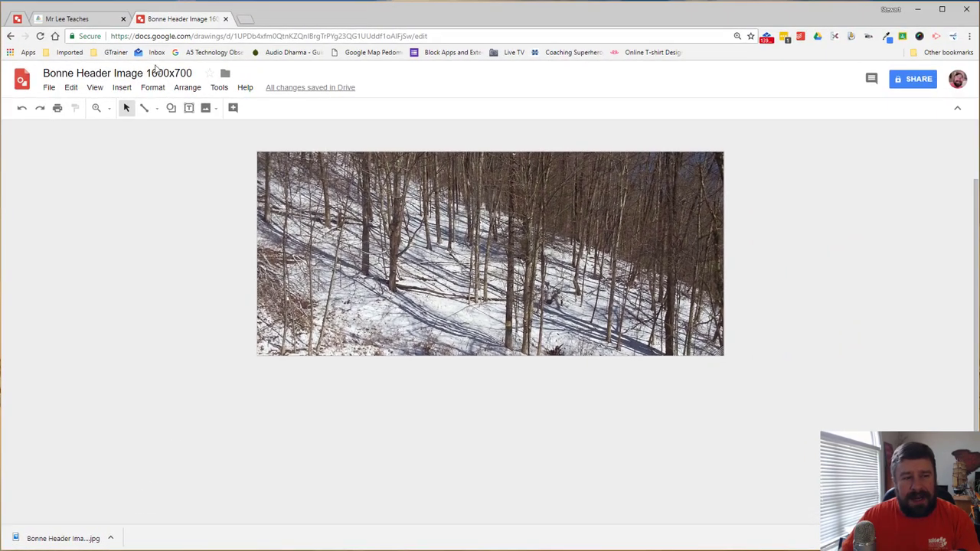
Step: Replace the drawing's old title with '1600x700 Image Template' and commit it
click(157, 76)
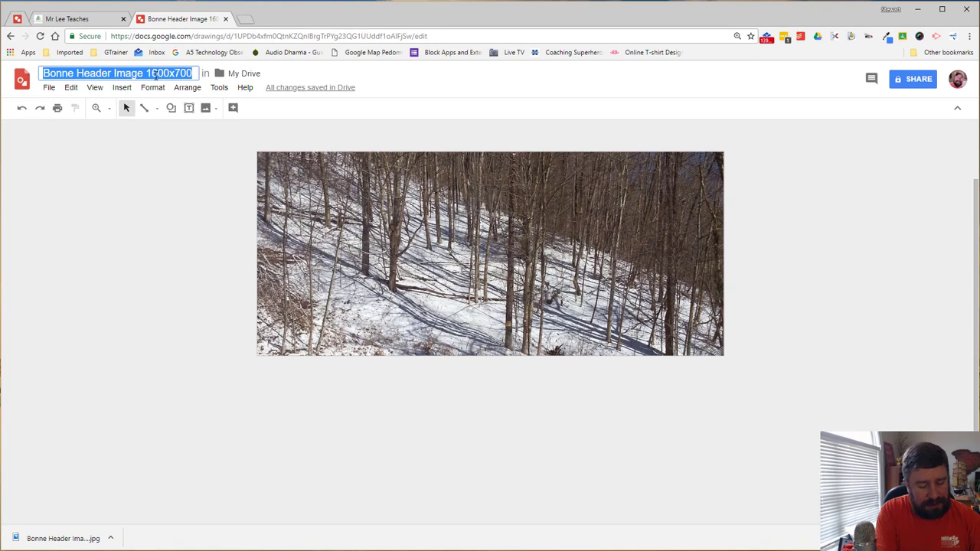
text(16)
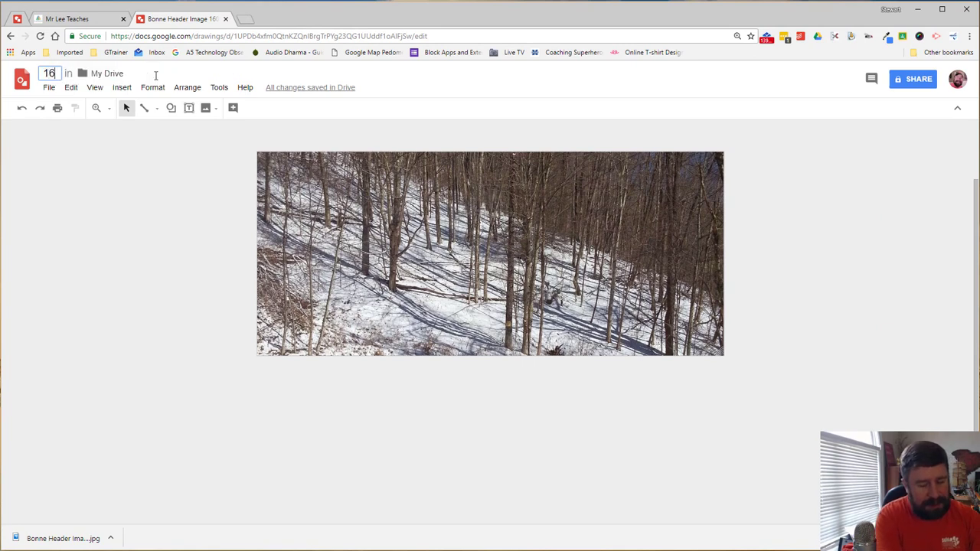
text(00x700 )
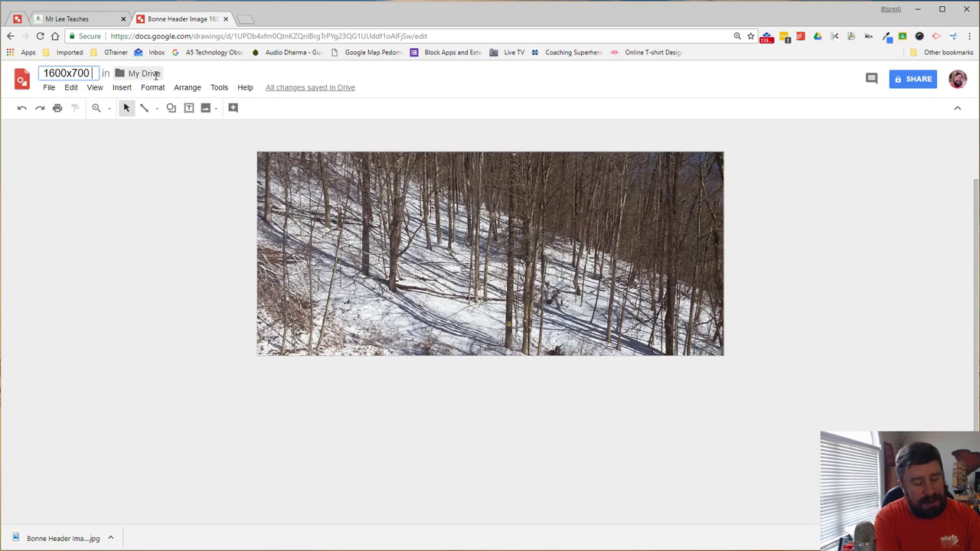
text(Image Templ)
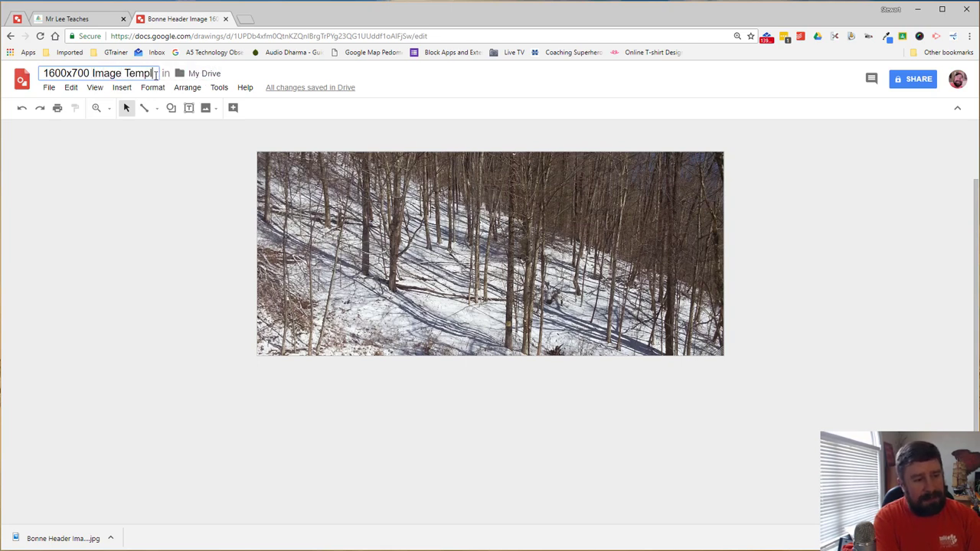
text(ate)
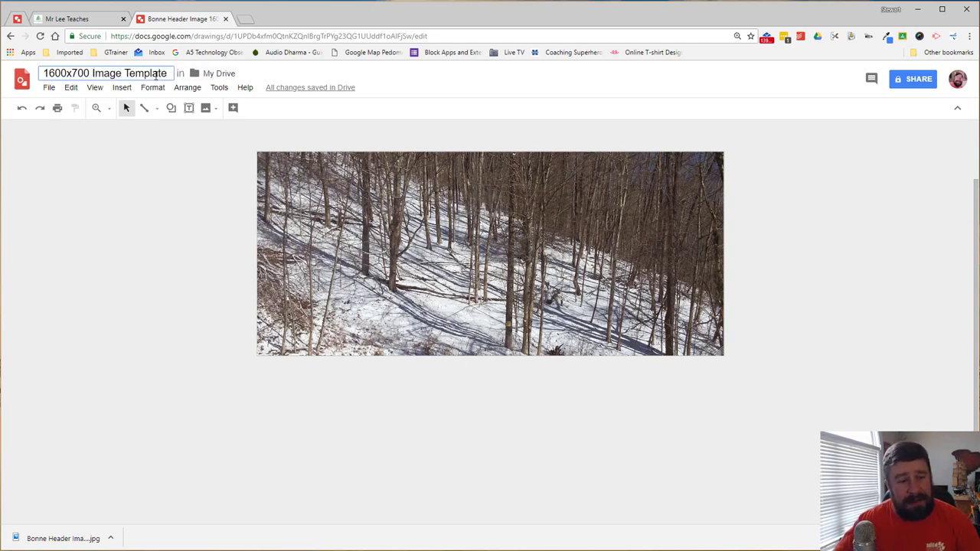
click(150, 203)
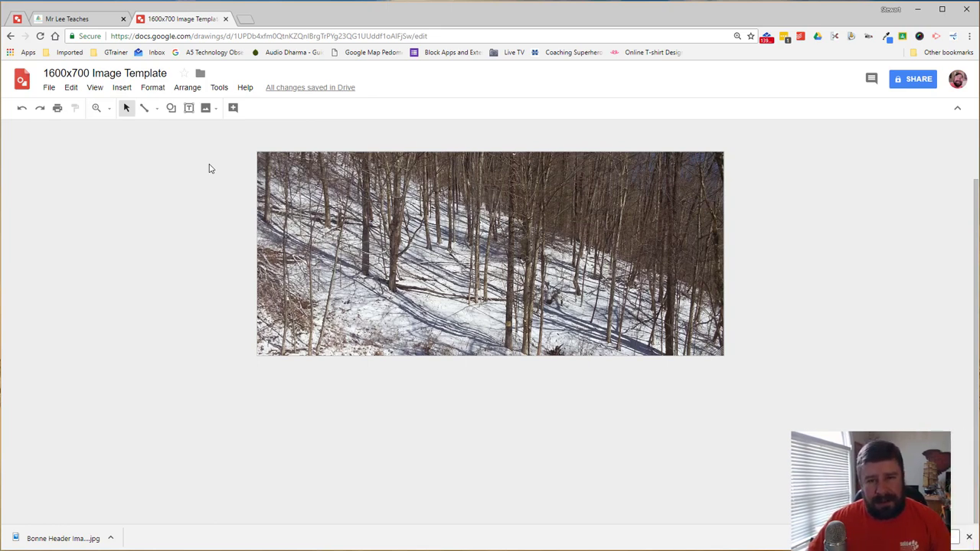
Step: Swap the snowy forest photo for the classroom selfie chosen from a Google Photos album
click(489, 253)
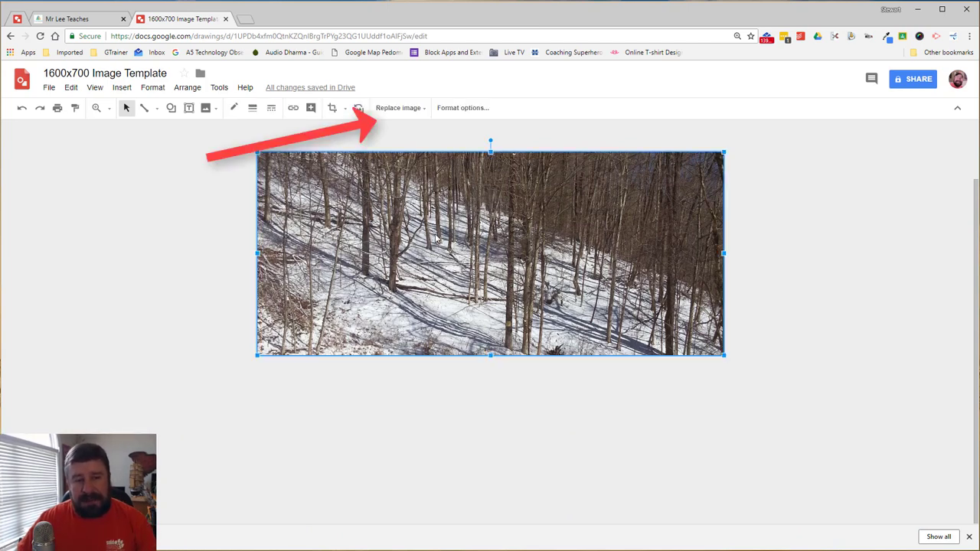
click(397, 111)
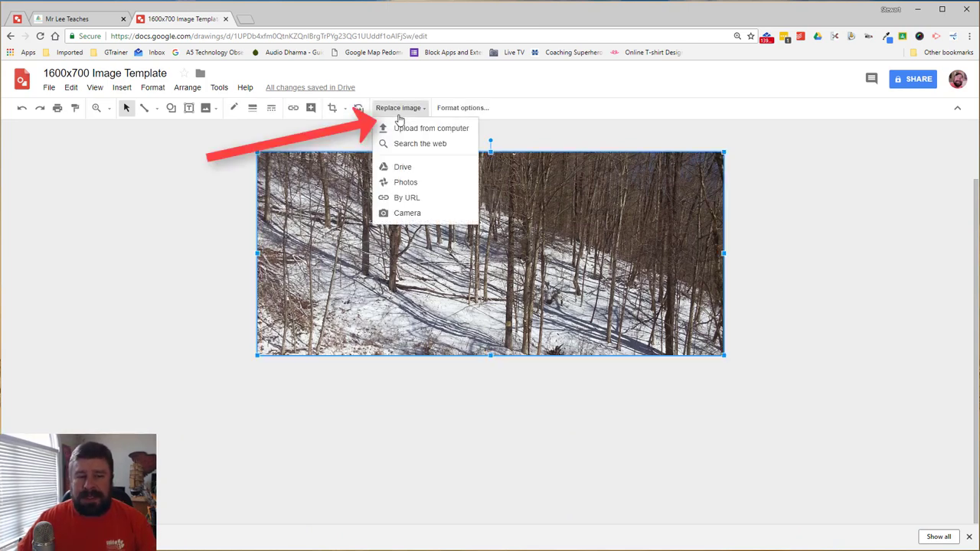
click(406, 183)
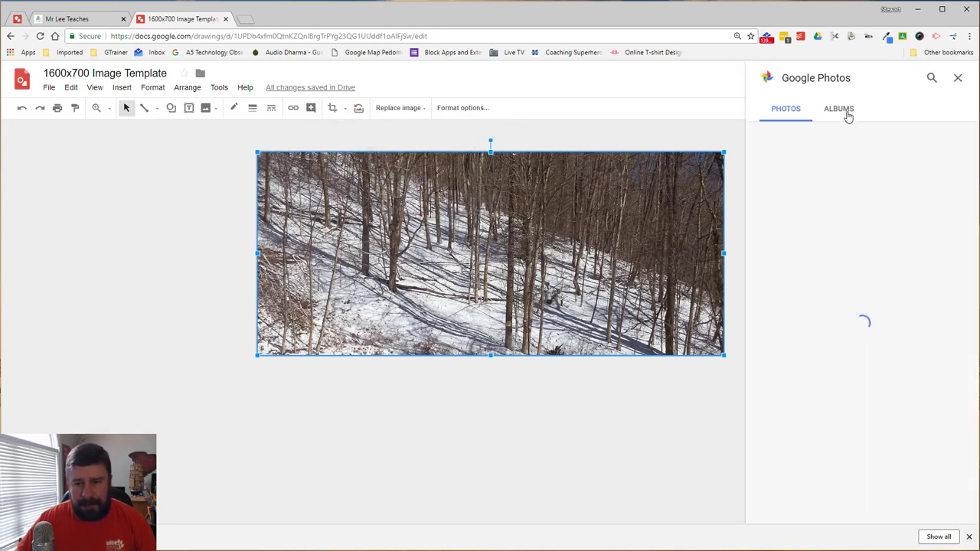
click(845, 112)
scroll(810, 310, down, 3)
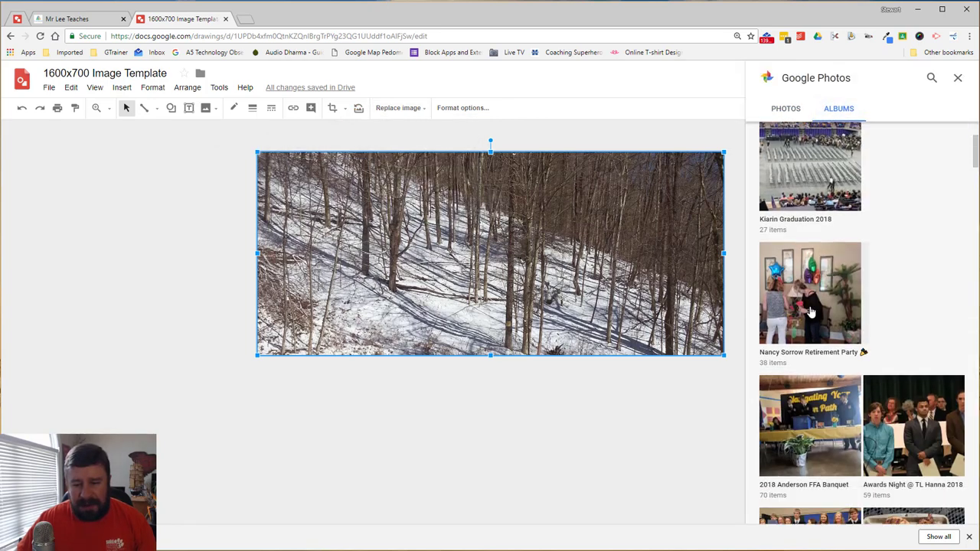
scroll(810, 310, down, 9)
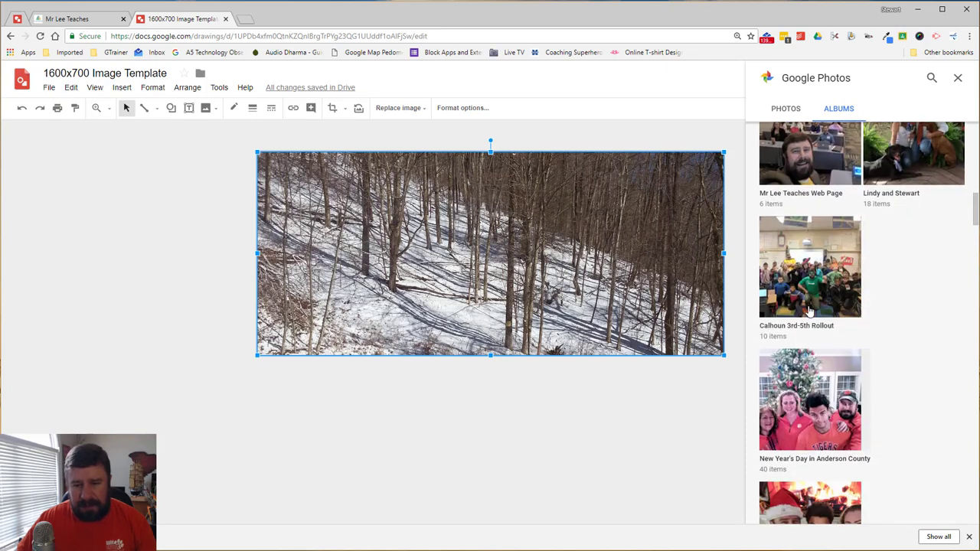
scroll(810, 310, up, 3)
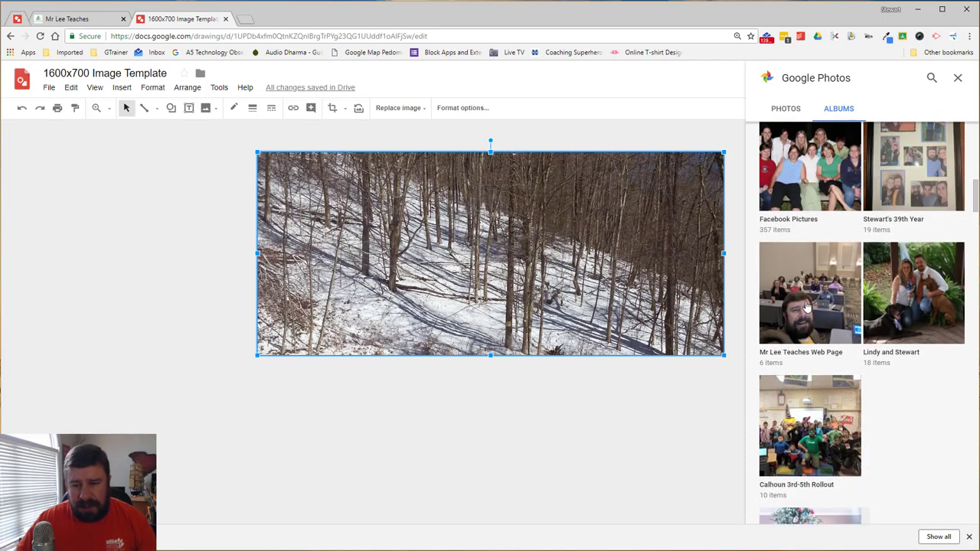
click(806, 307)
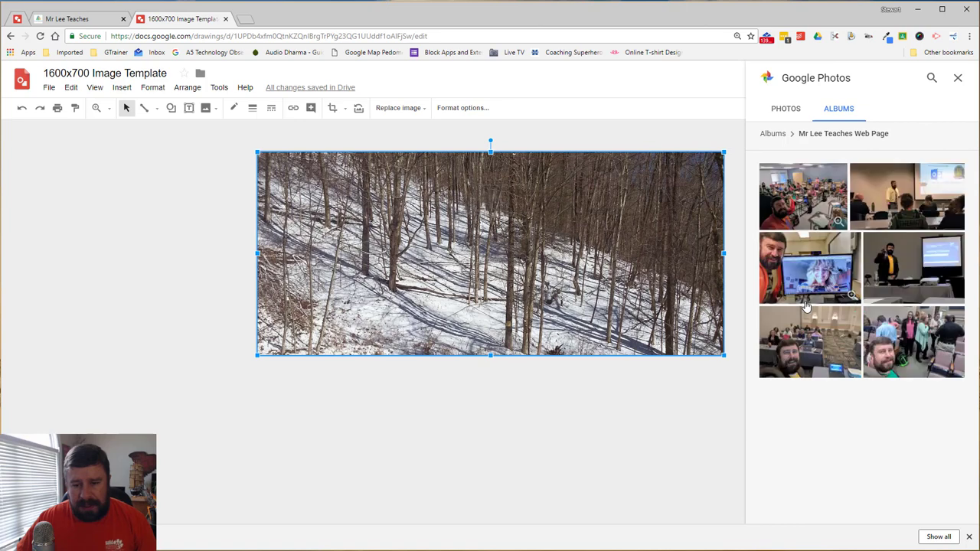
click(804, 197)
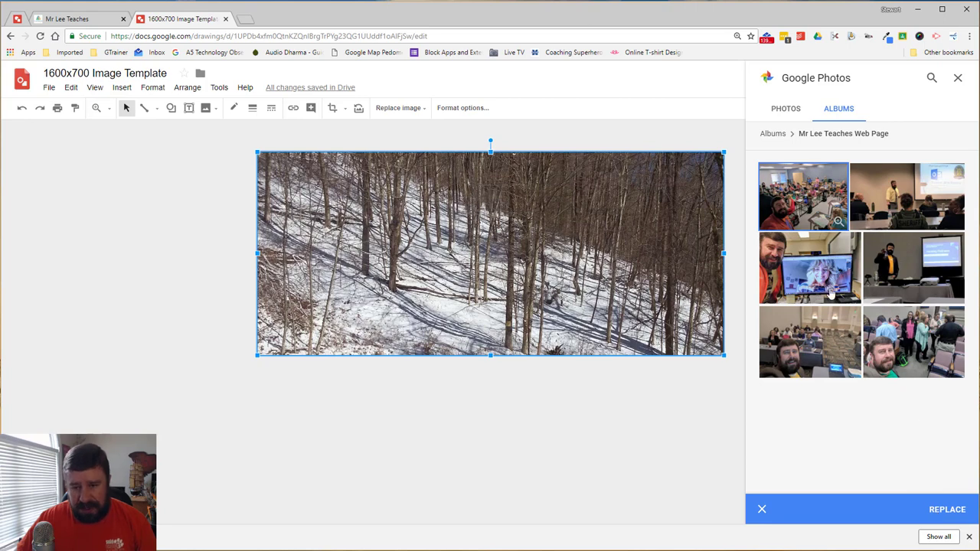
click(946, 511)
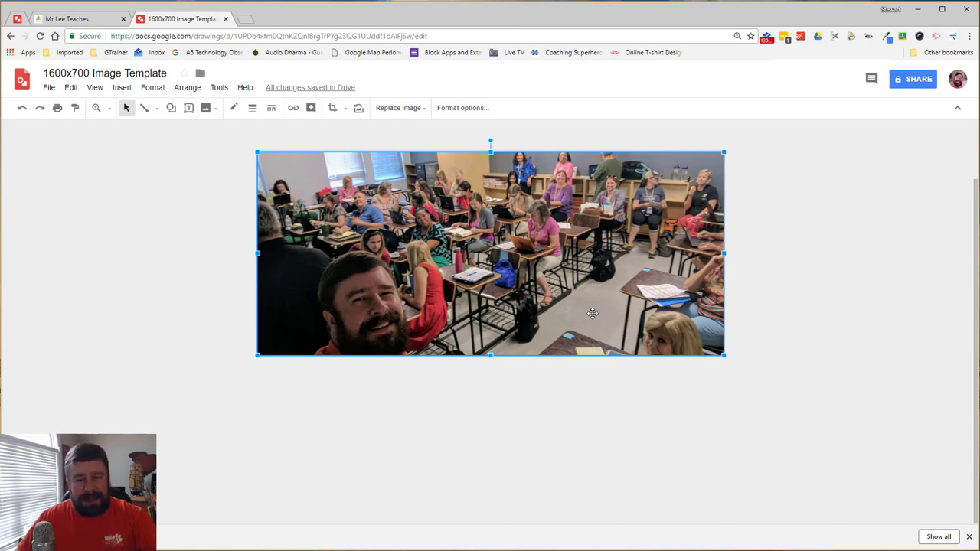
Step: Crop the classroom photo, nudging it down and recentring it to fill the 1600x700 strip
double_click(586, 260)
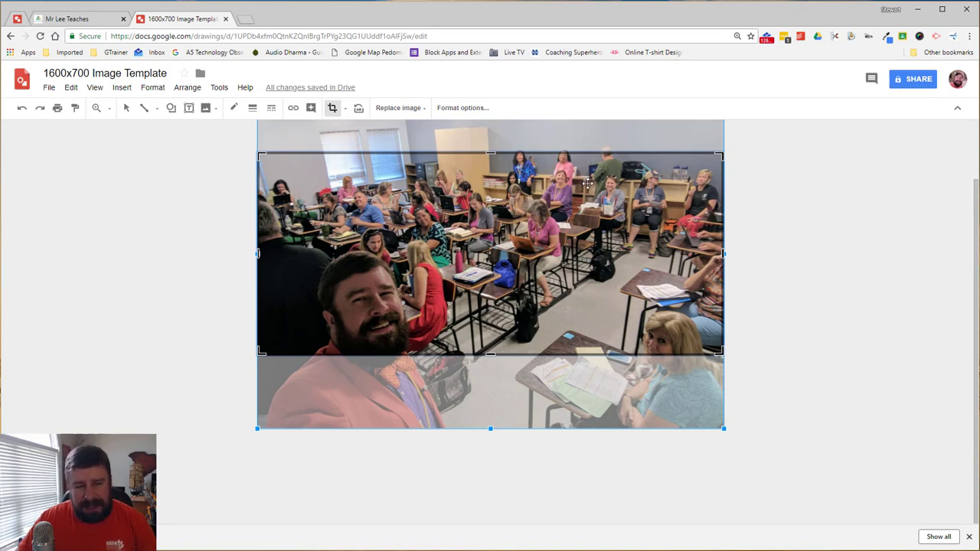
drag(587, 182, 587, 188)
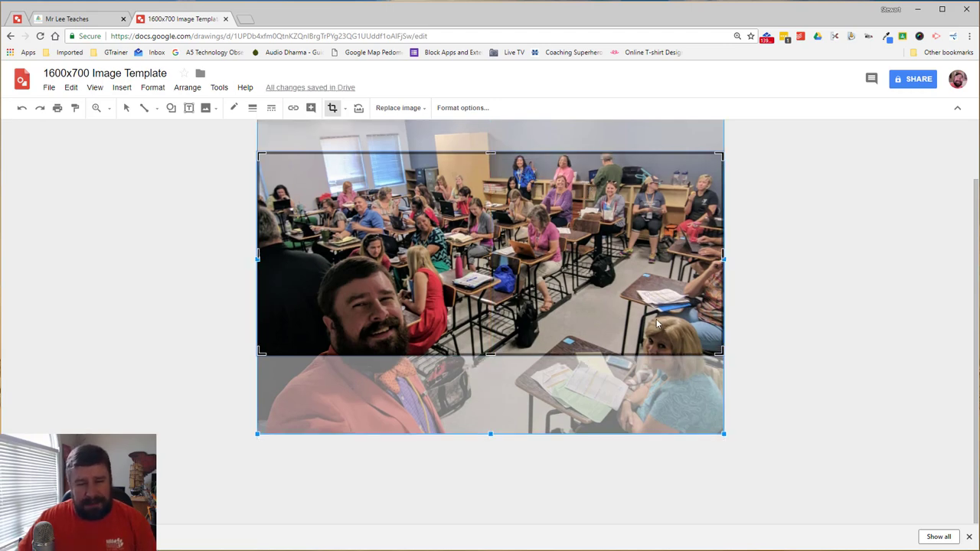
drag(620, 297, 620, 290)
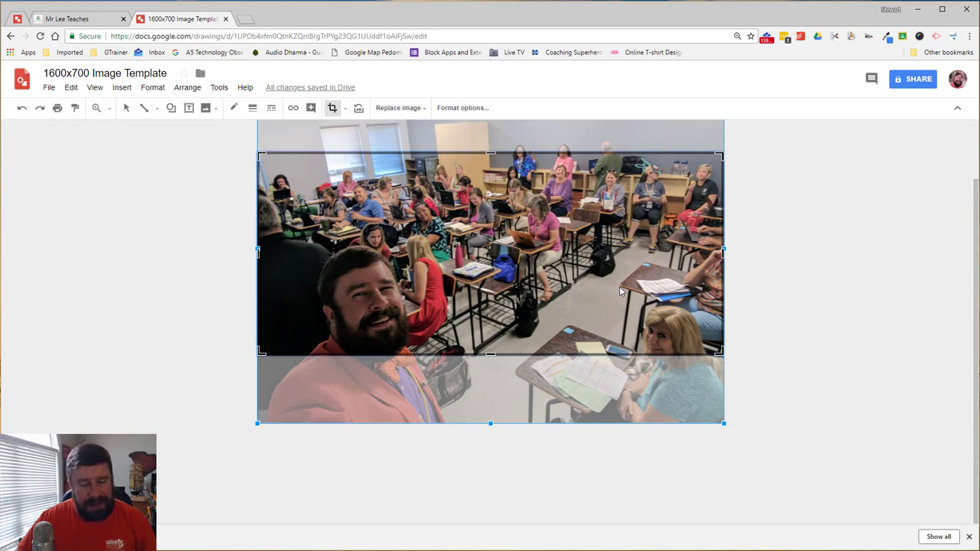
drag(620, 290, 620, 295)
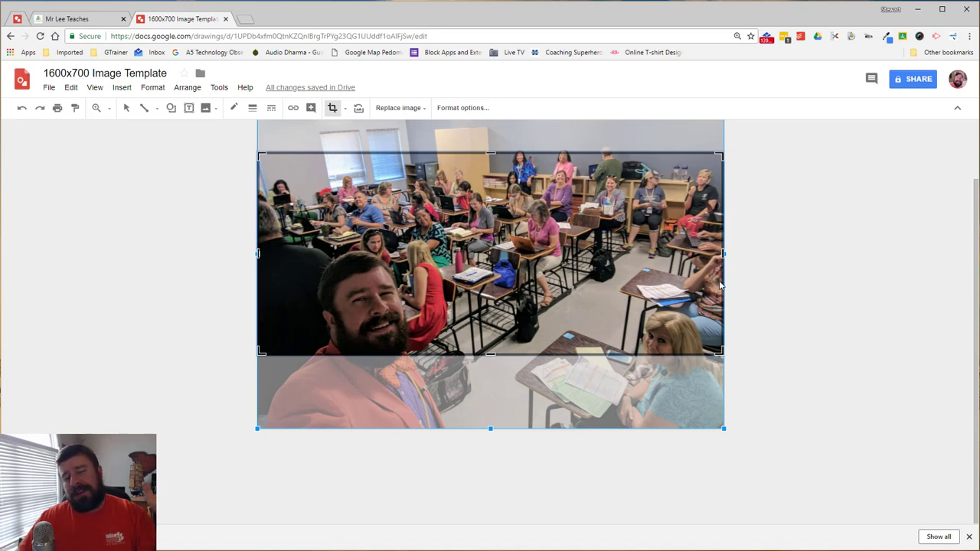
key(Return)
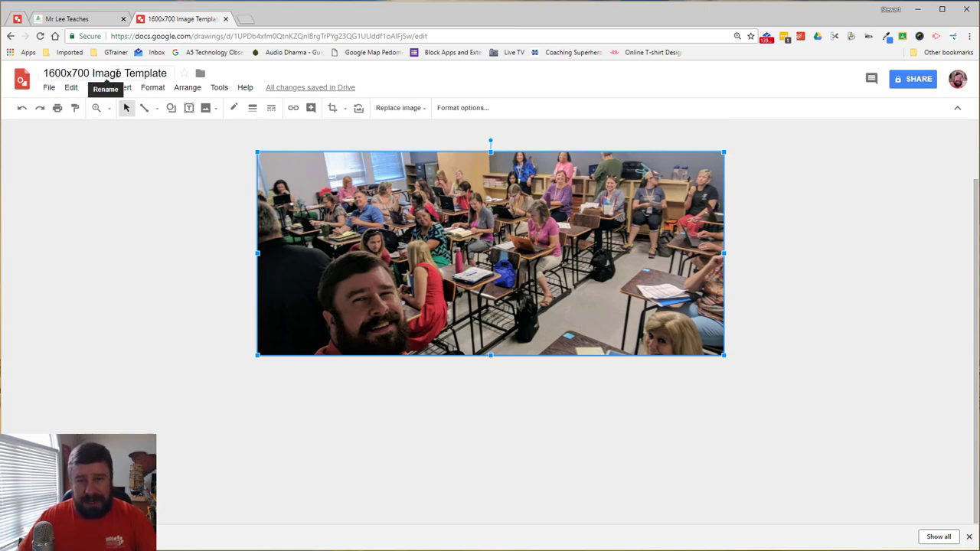
Step: Show the File > Download as format list with PDF, JPEG, PNG and SVG options
click(49, 87)
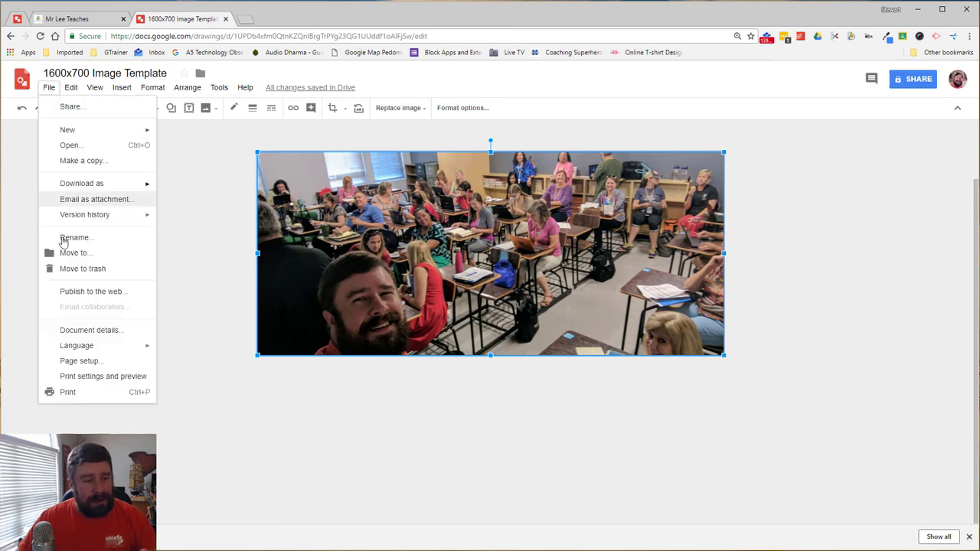
mouse_move(93, 190)
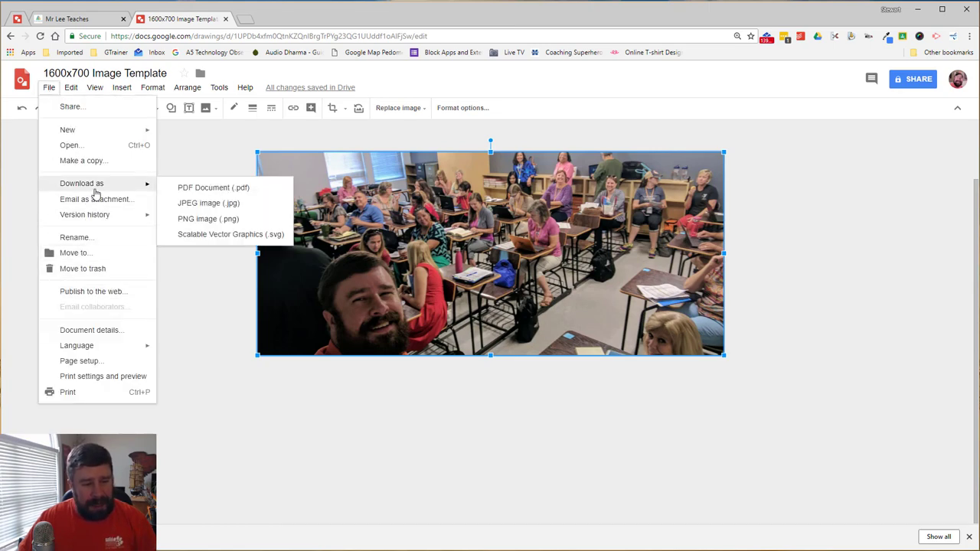